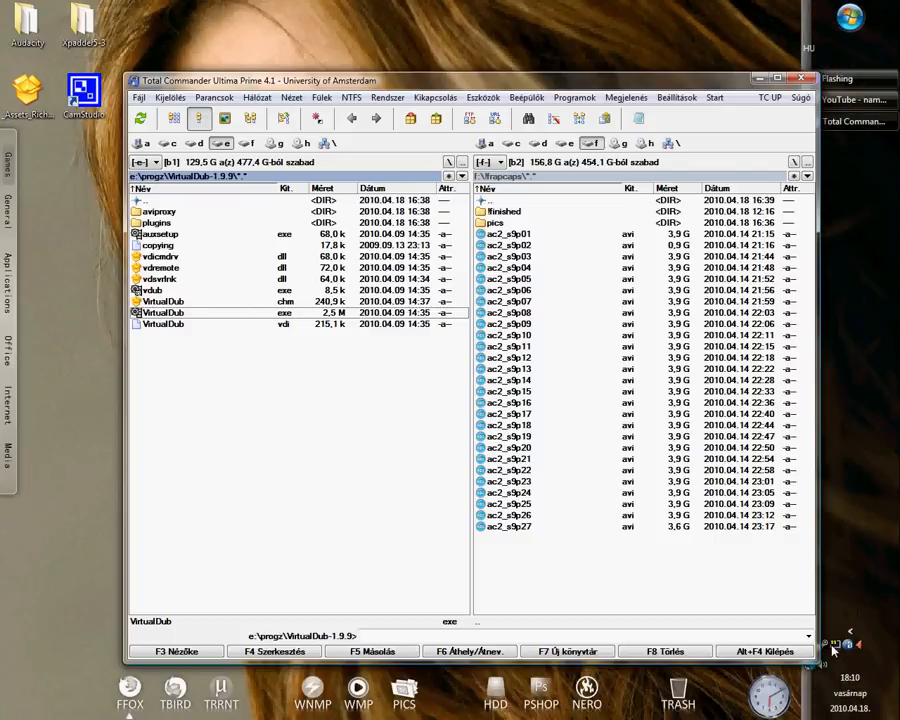
# - Review the FRAPS movie capture settings, including the save folder, frame rate and sound options, and minimize FRAPS
pyautogui.click(835, 648)
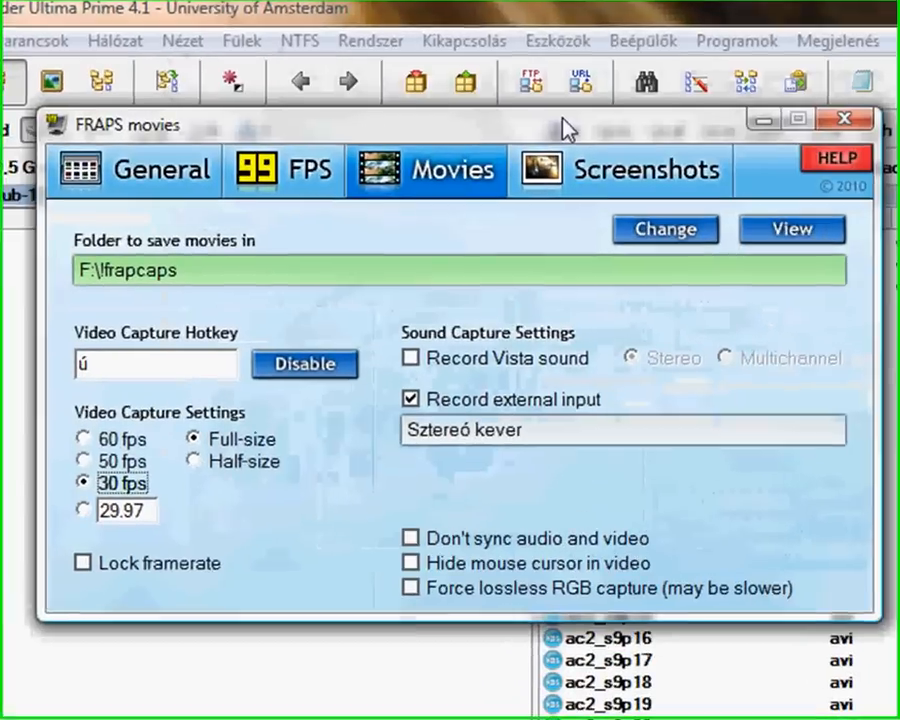
pyautogui.moveTo(565, 128); pyautogui.dragTo(542, 130)
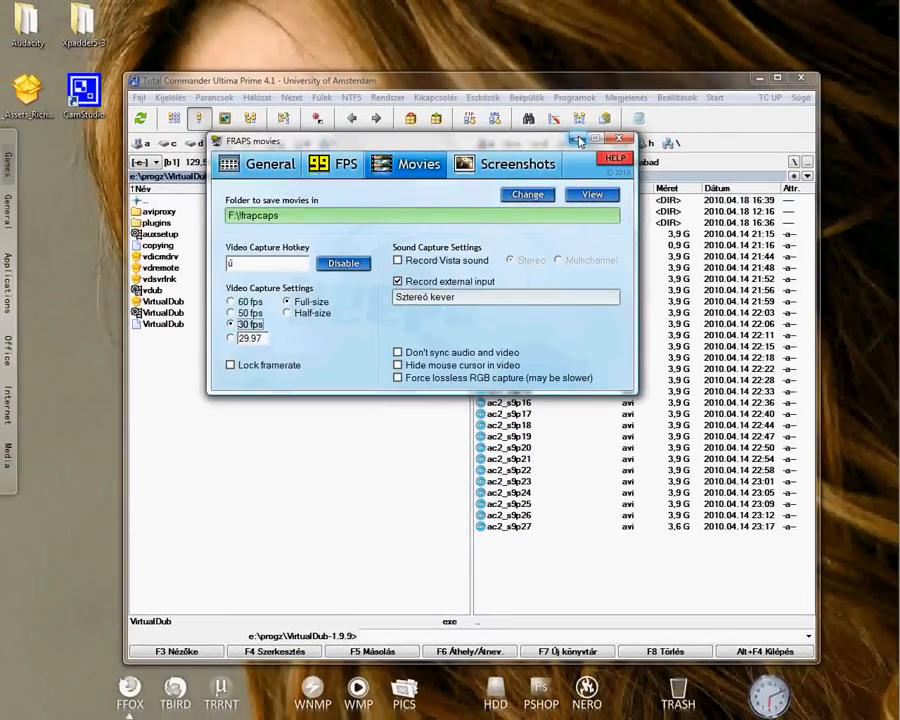
pyautogui.click(579, 139)
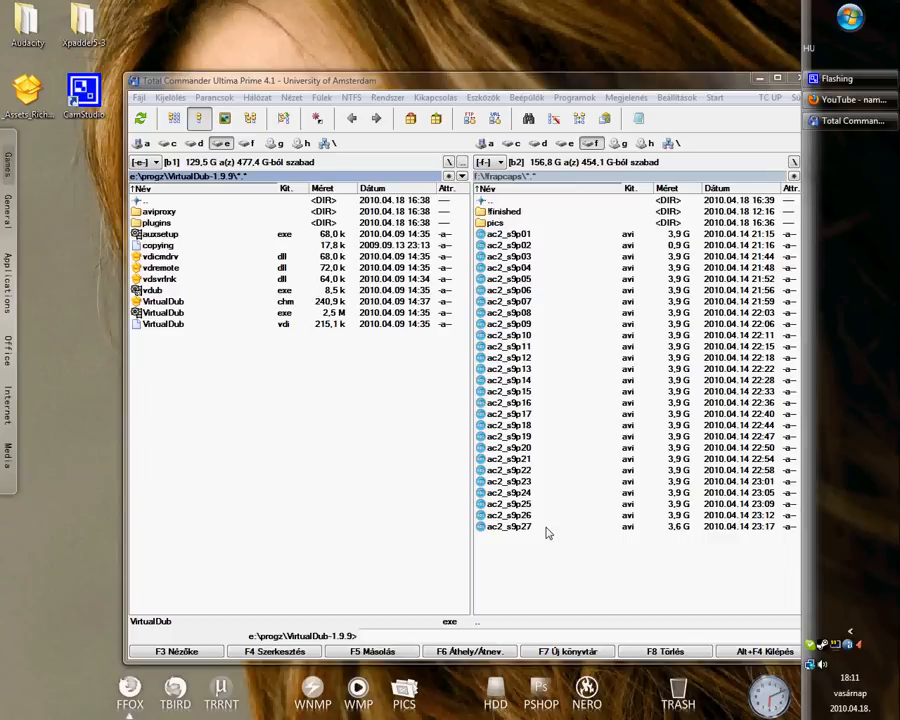
# - Select all the ac2_s9p AVI recordings in the !frapcaps folder and open them in the group rename tool
pyautogui.click(563, 256)
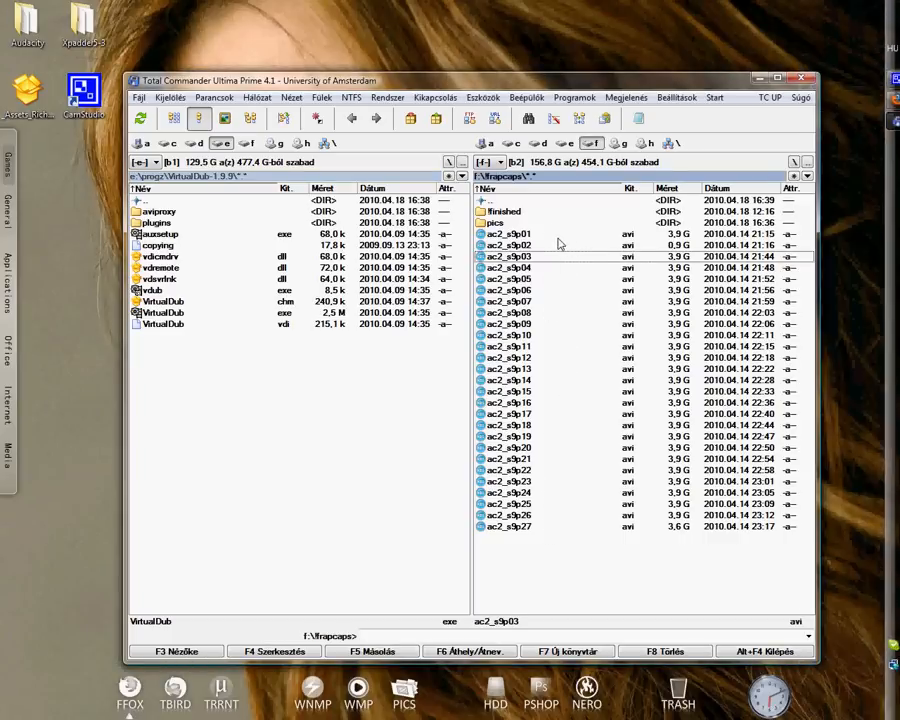
pyautogui.moveTo(559, 236); pyautogui.dragTo(543, 540)
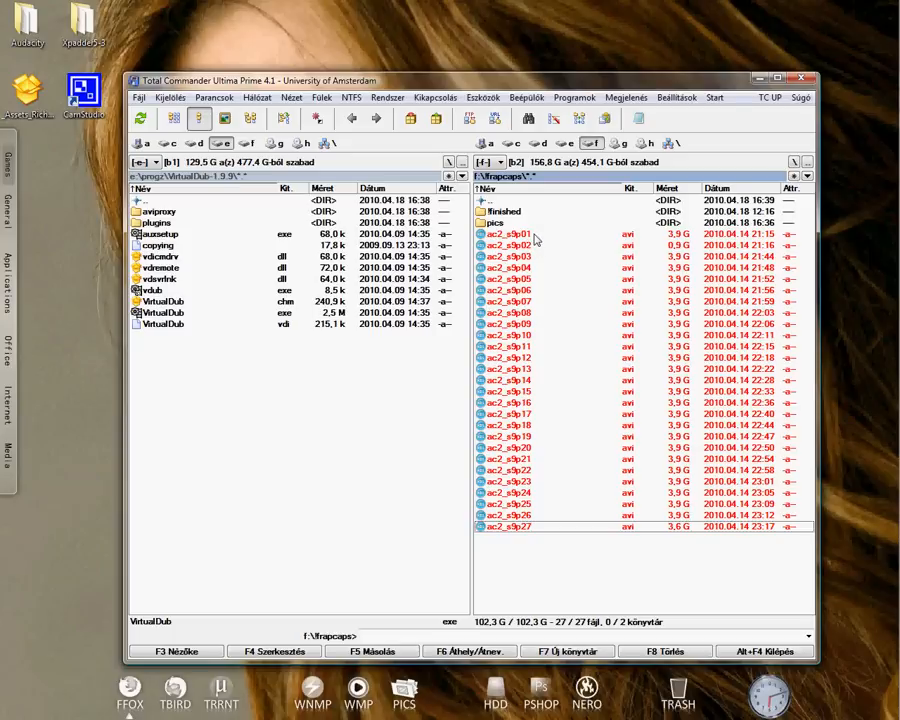
pyautogui.moveTo(534, 234); pyautogui.dragTo(536, 535)
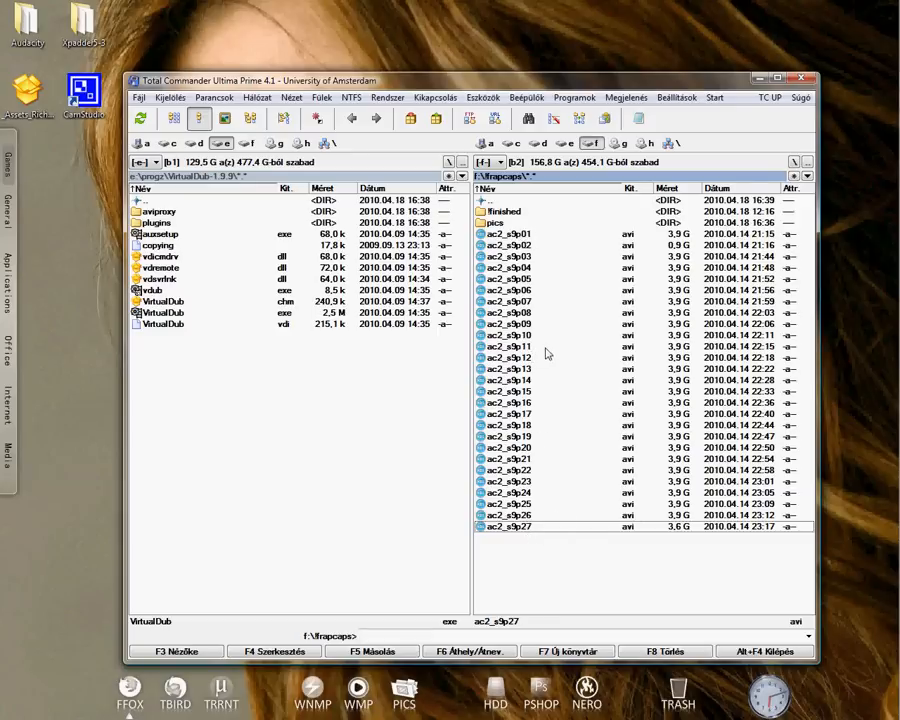
pyautogui.moveTo(517, 235); pyautogui.dragTo(513, 556)
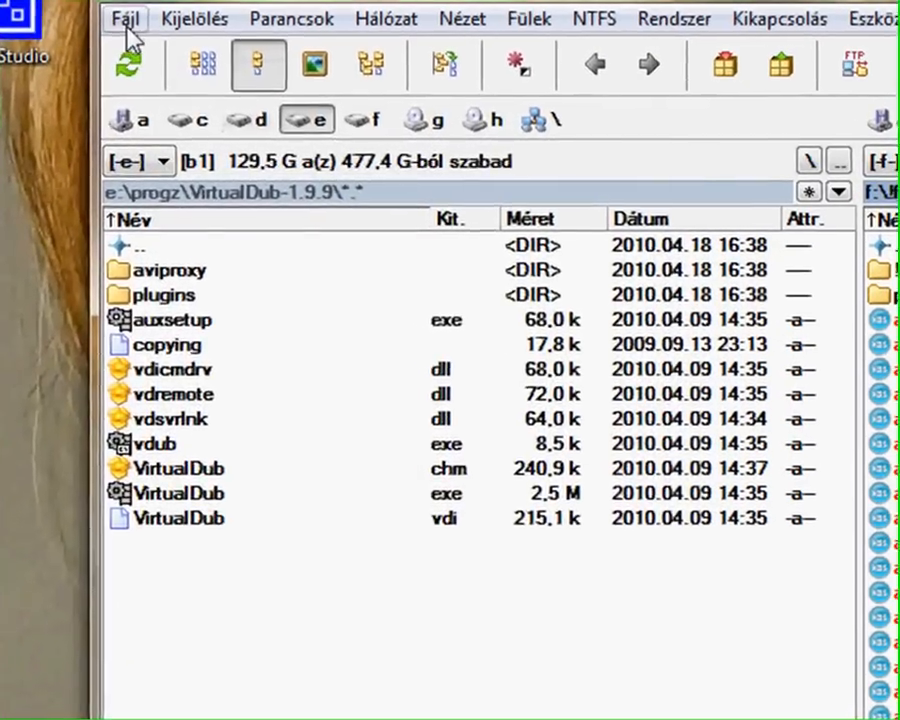
pyautogui.click(139, 97)
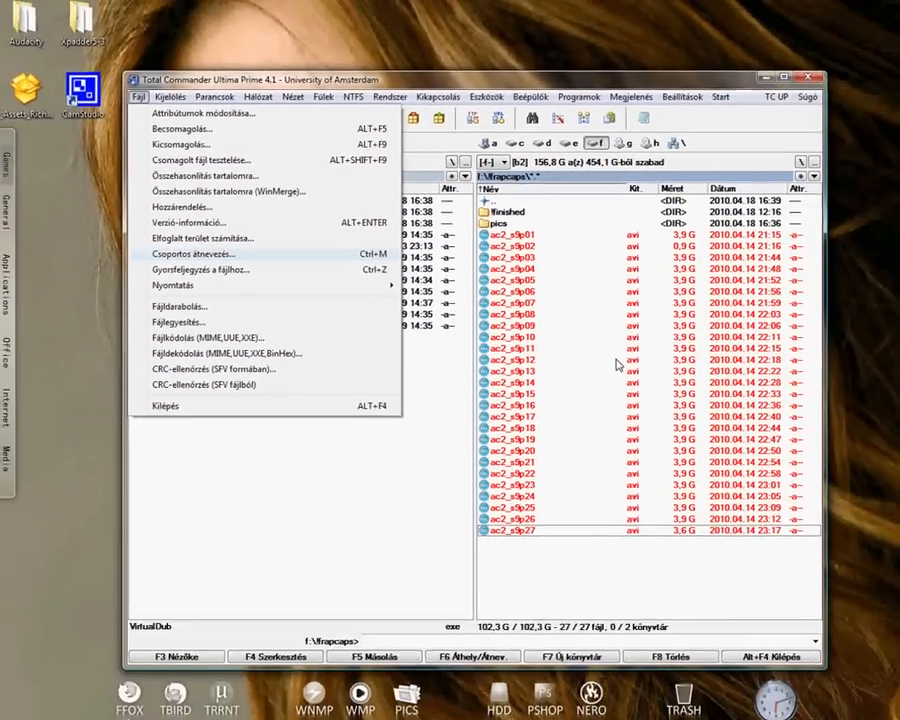
pyautogui.click(617, 362)
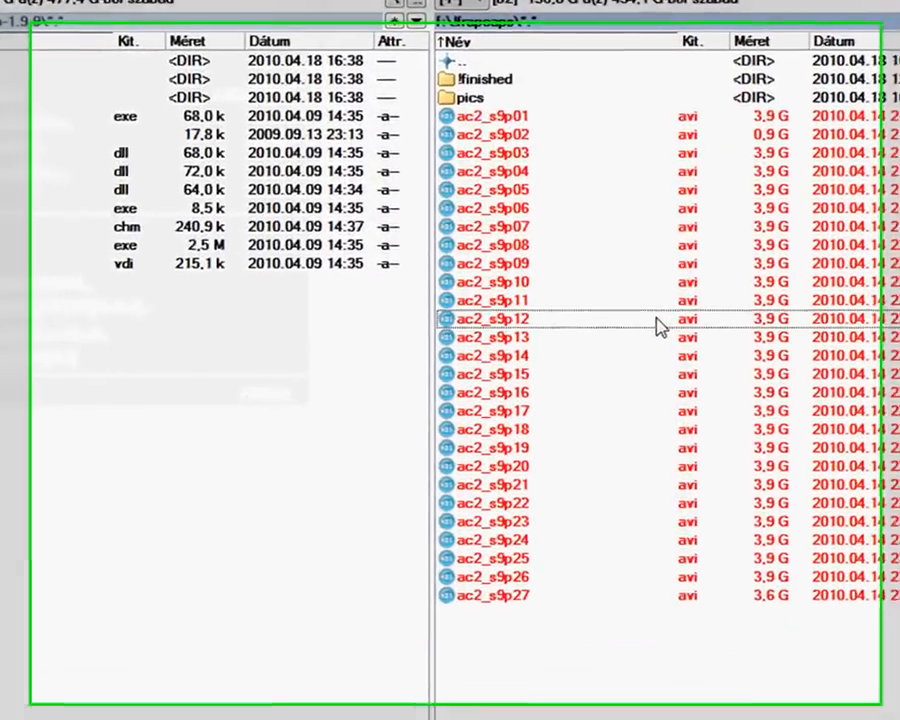
pyautogui.hotkey('ctrl', 'm')
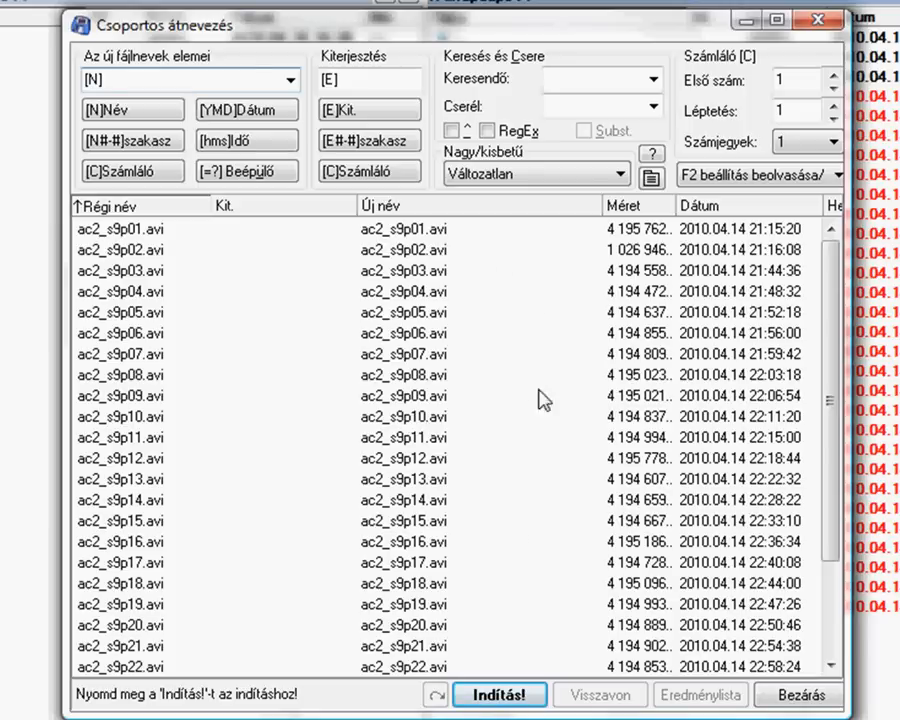
# - Set the new file name pattern for the selected recordings to ac2_something
pyautogui.moveTo(830, 400); pyautogui.dragTo(830, 280)
pyautogui.moveTo(189, 81); pyautogui.dragTo(86, 80)
pyautogui.write('hjfcaksbk')
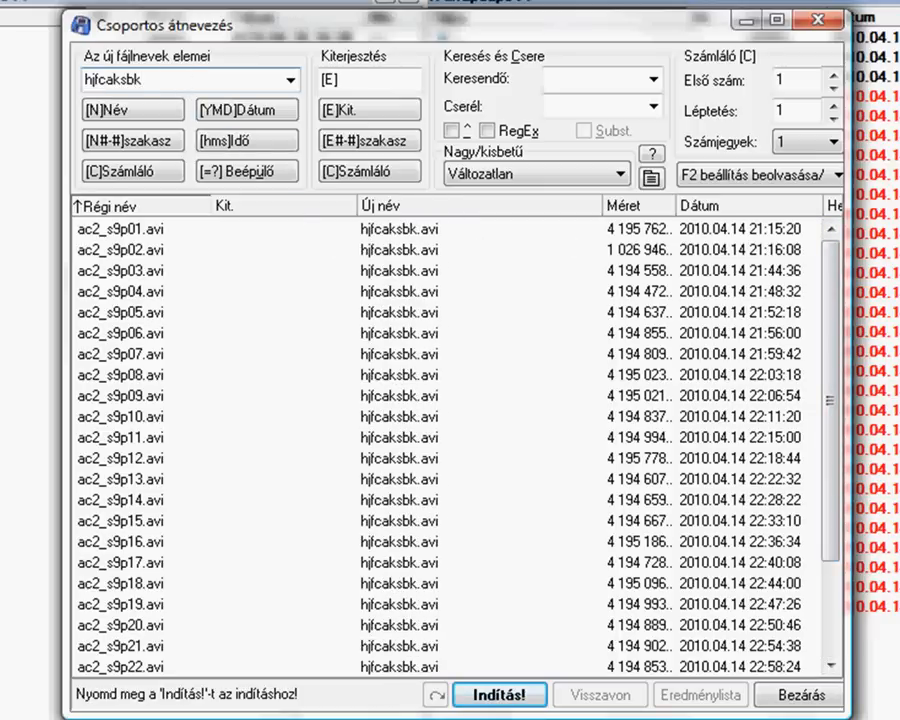
pyautogui.press('BackSpace')
pyautogui.press('BackSpace')
pyautogui.press('BackSpace')
pyautogui.press('BackSpace')
pyautogui.press('BackSpace')
pyautogui.press('BackSpace')
pyautogui.press('BackSpace')
pyautogui.press('BackSpace')
pyautogui.press('BackSpace')
pyautogui.write('ac')
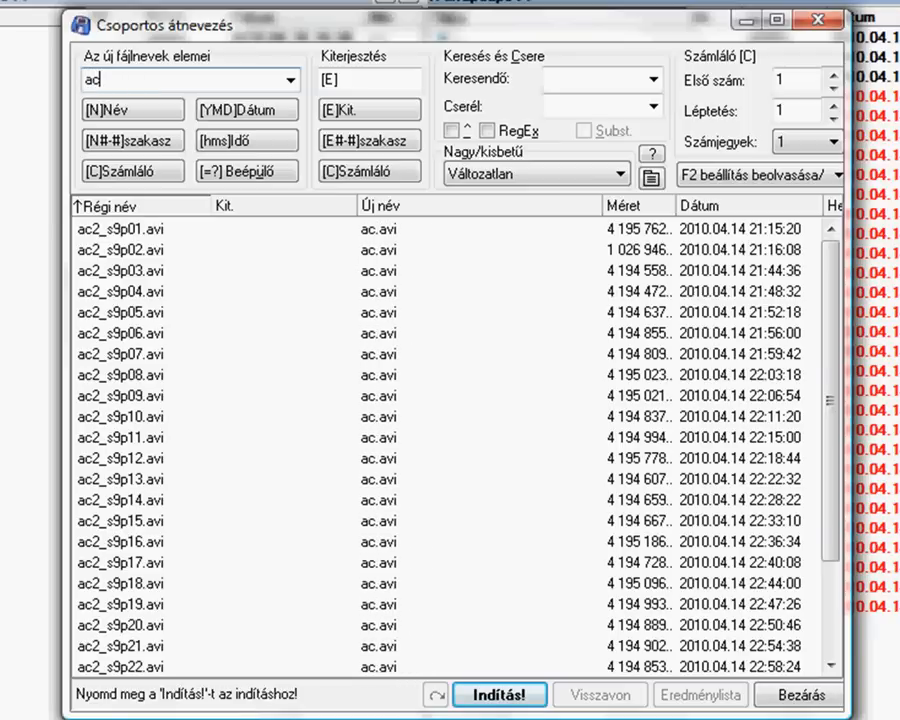
pyautogui.write('2_')
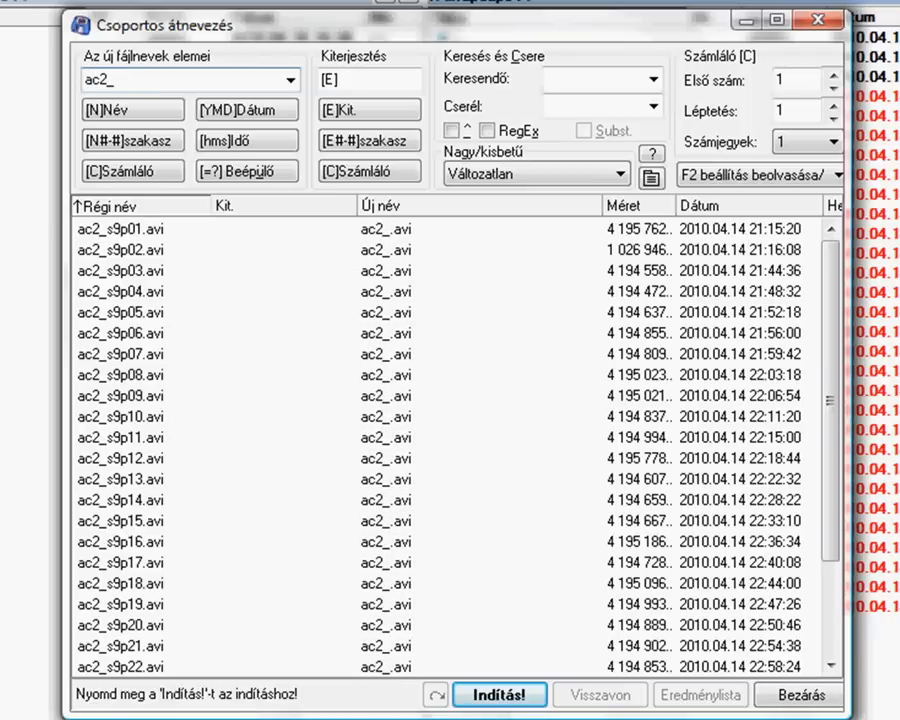
pyautogui.write('something')
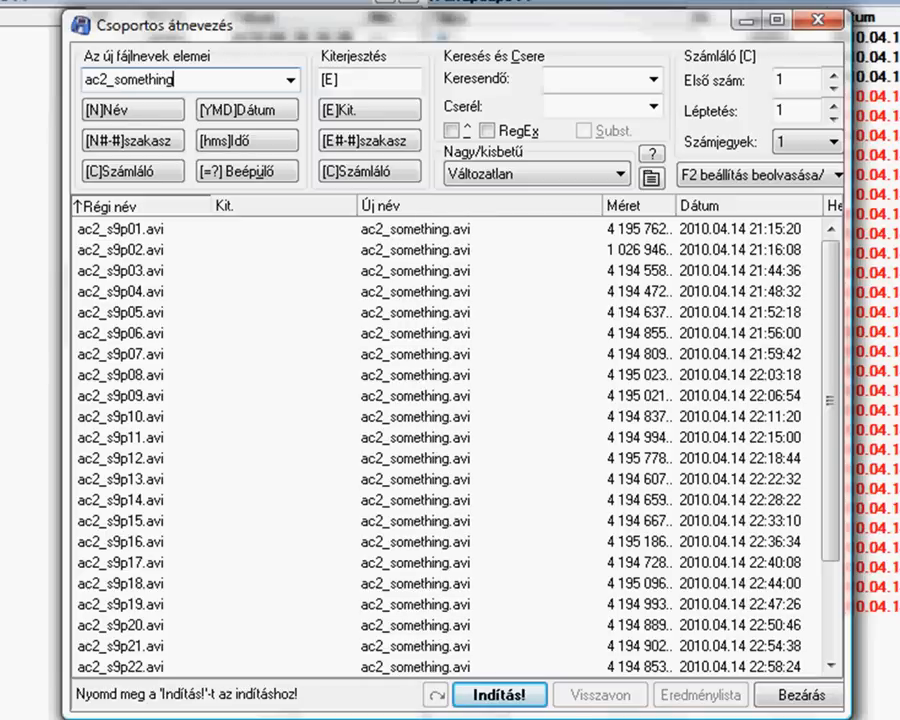
# - Add a two-digit counter to the end of the name pattern, run the batch rename and close the rename tool
pyautogui.click(150, 173)
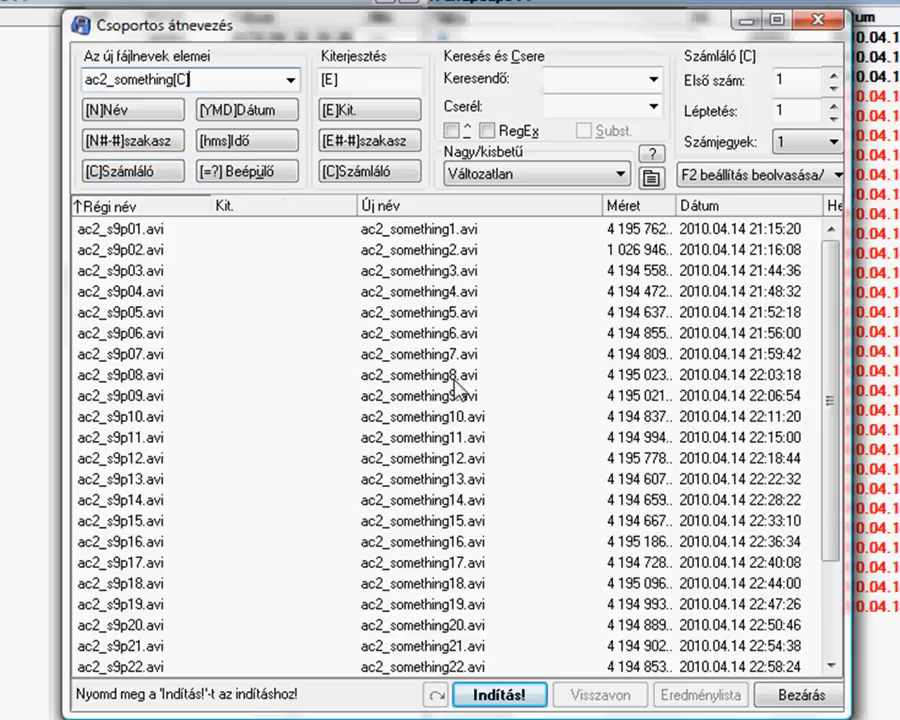
pyautogui.click(833, 142)
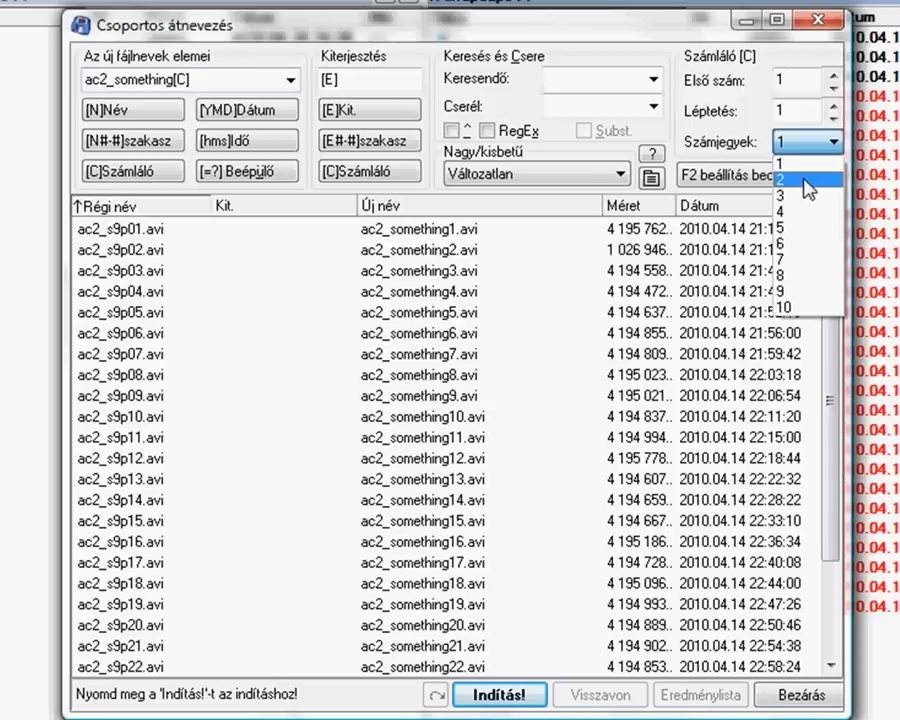
pyautogui.click(808, 180)
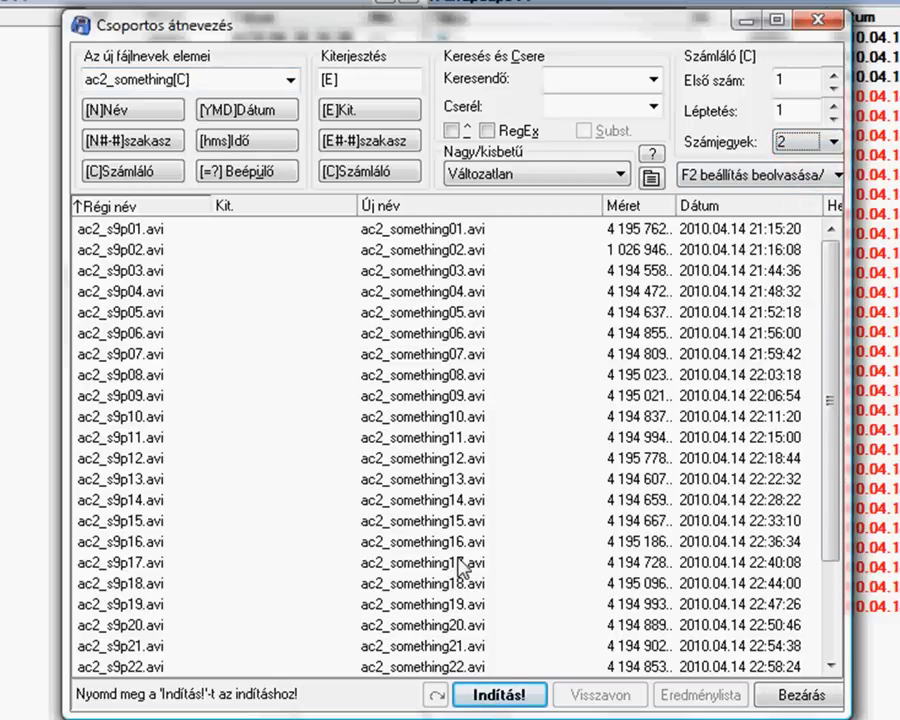
pyautogui.click(522, 700)
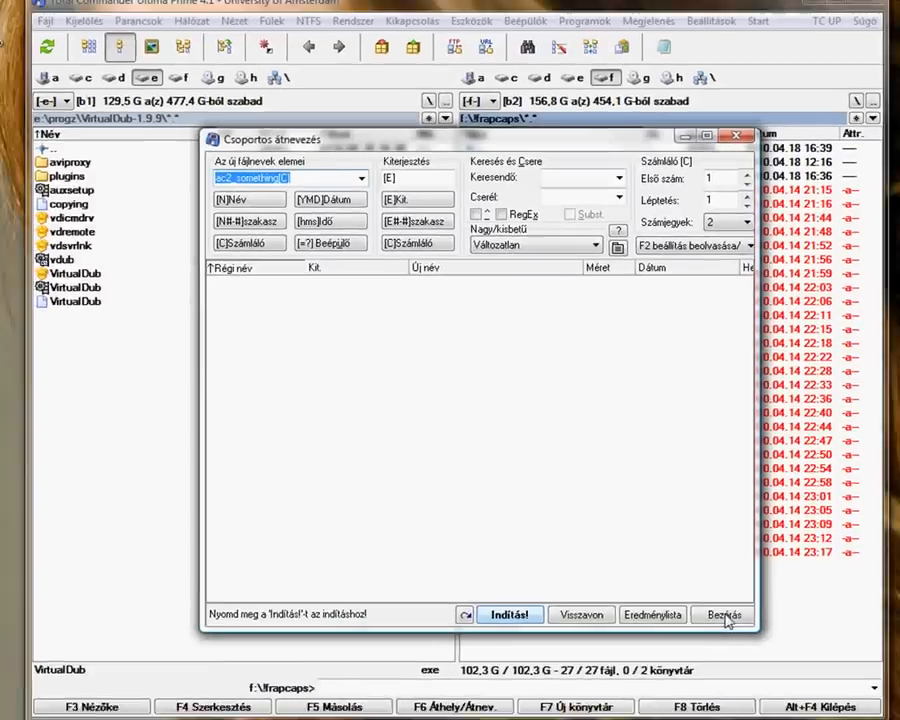
pyautogui.click(799, 692)
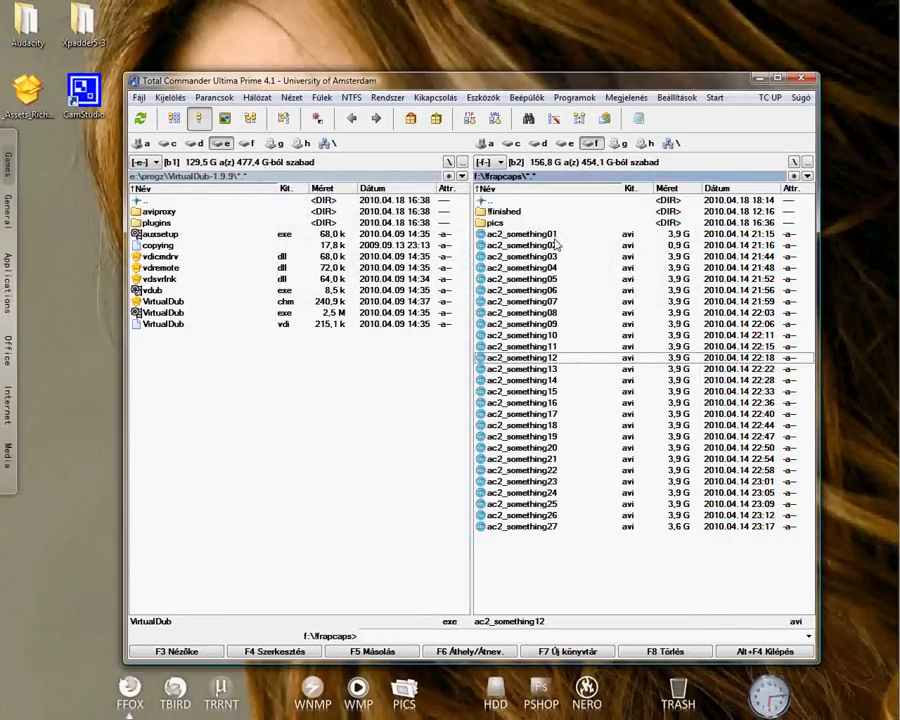
# - Launch VirtualDub from its program folder and open the video ac2_something01 from the !frapcaps folder
pyautogui.doubleClick(162, 314)
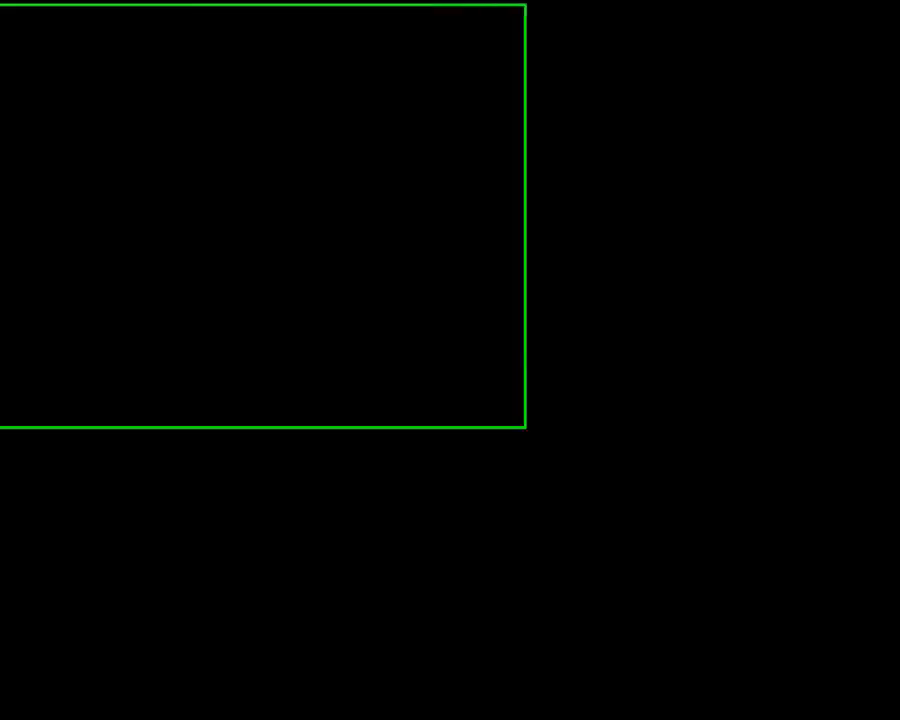
pyautogui.click(11, 20)
pyautogui.click(31, 35)
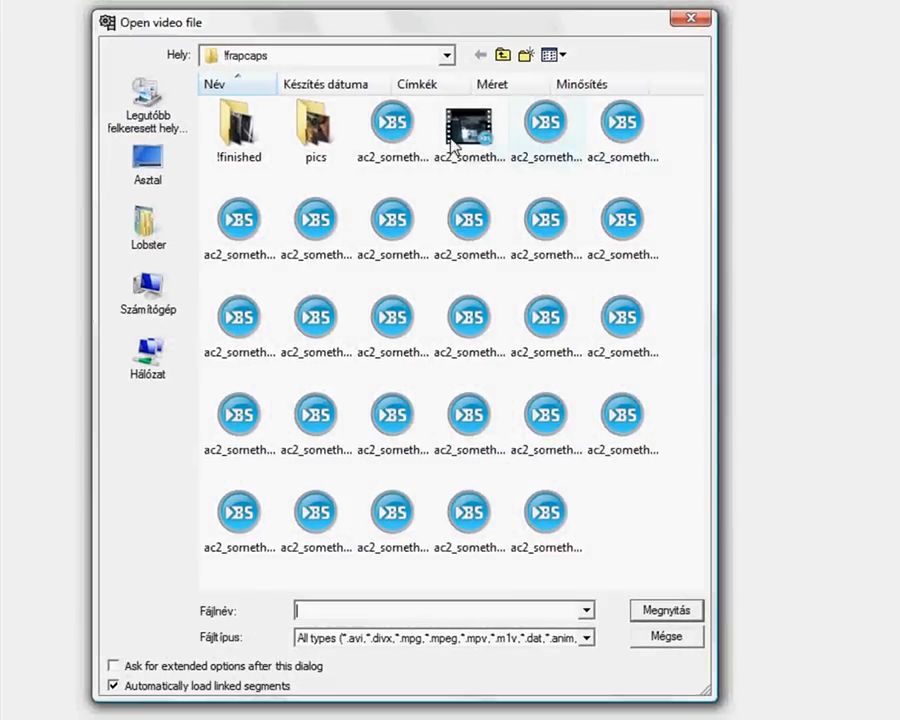
pyautogui.click(393, 123)
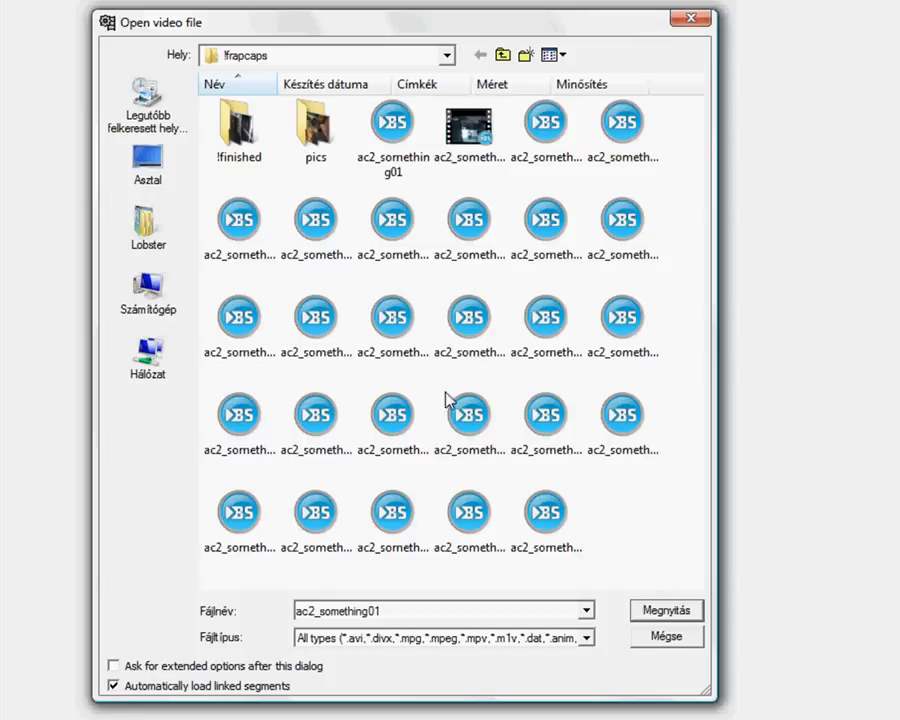
pyautogui.doubleClick(400, 127)
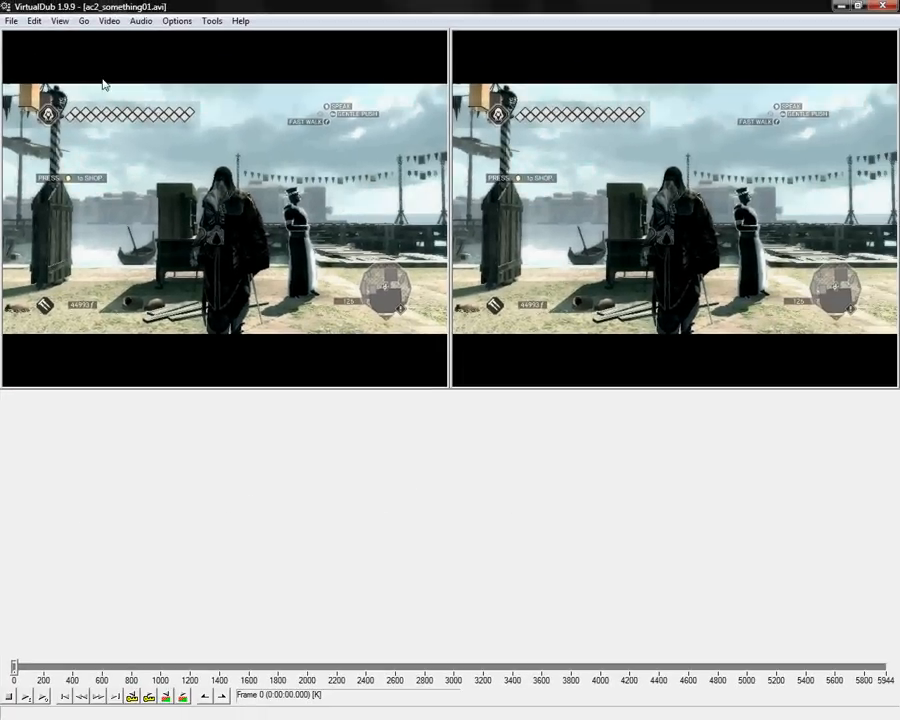
# - Append the AVI segments starting from ac2_something02, with additional segments autodetected by filename
pyautogui.click(10, 21)
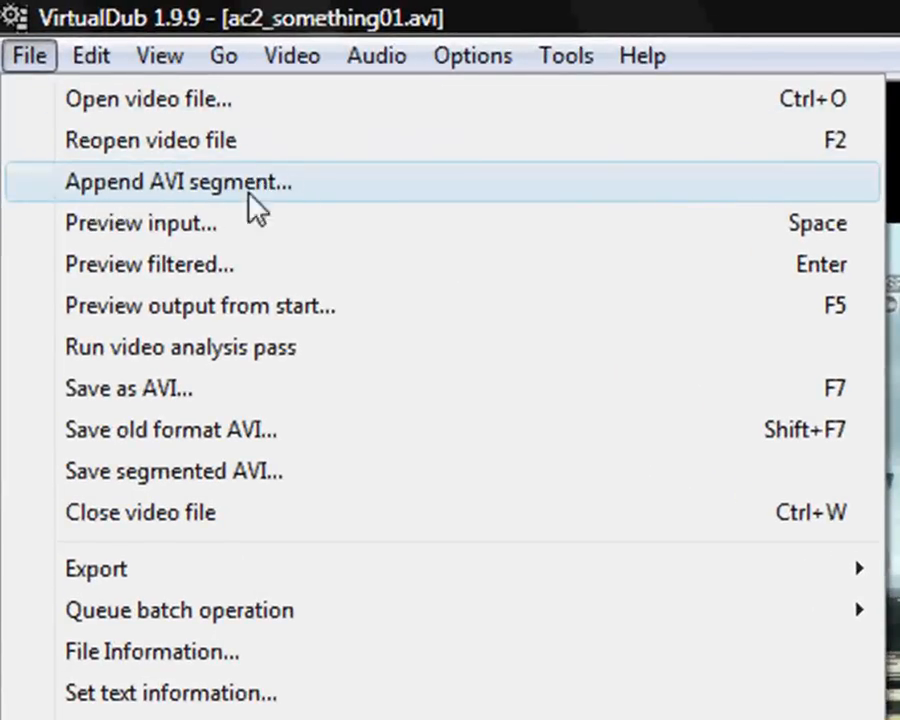
pyautogui.click(333, 188)
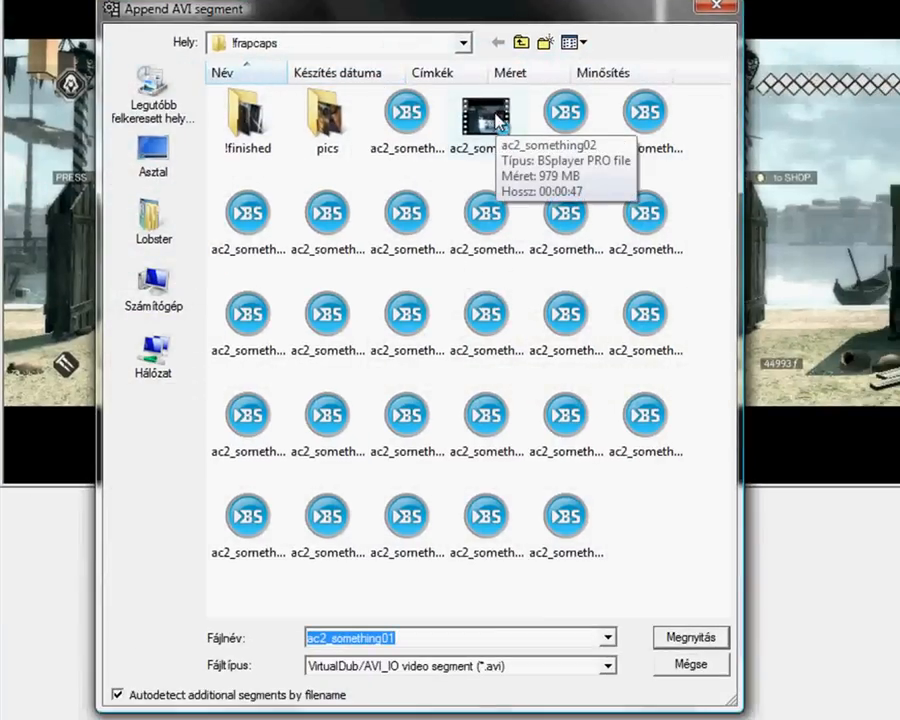
pyautogui.click(497, 120)
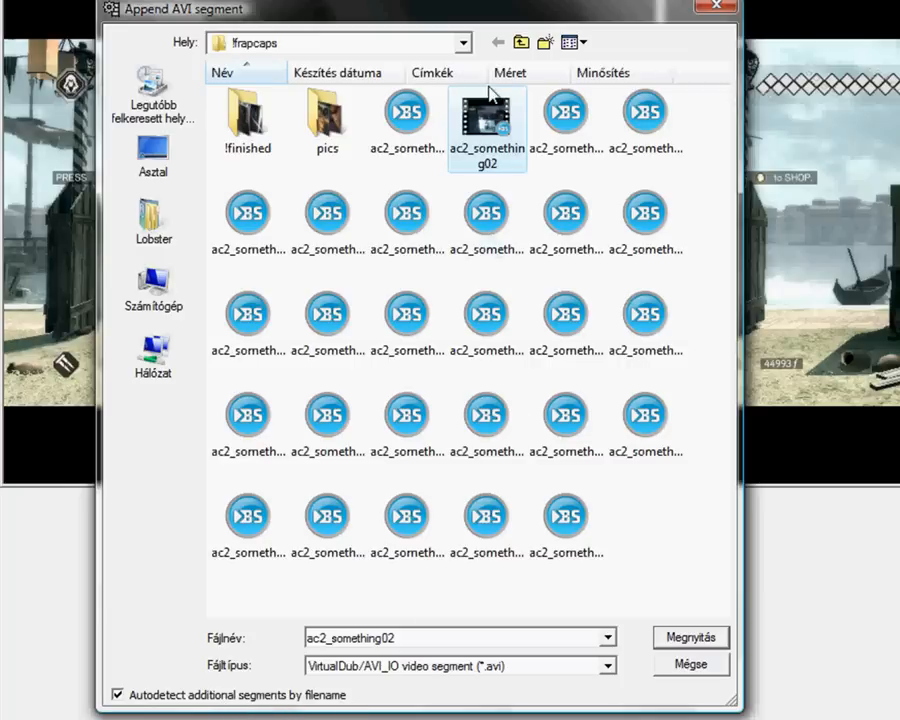
pyautogui.moveTo(500, 168)
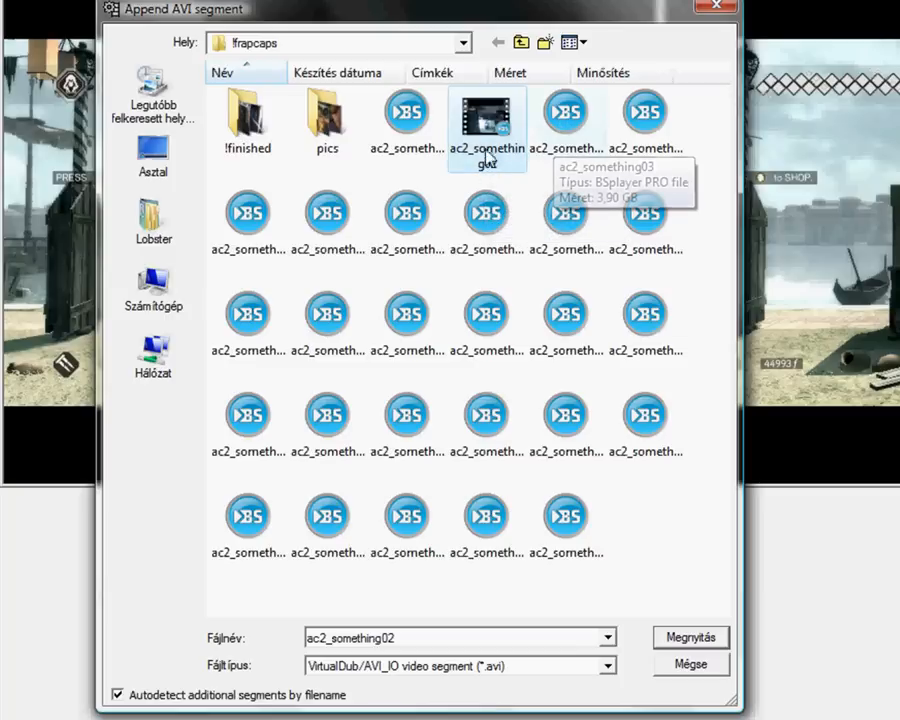
pyautogui.click(568, 135)
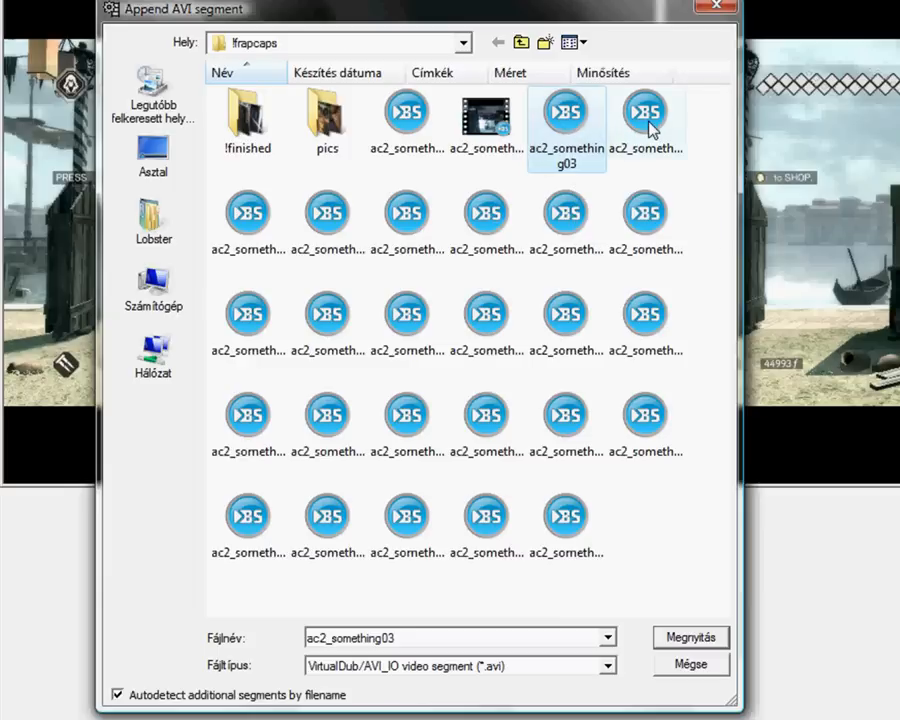
pyautogui.click(645, 158)
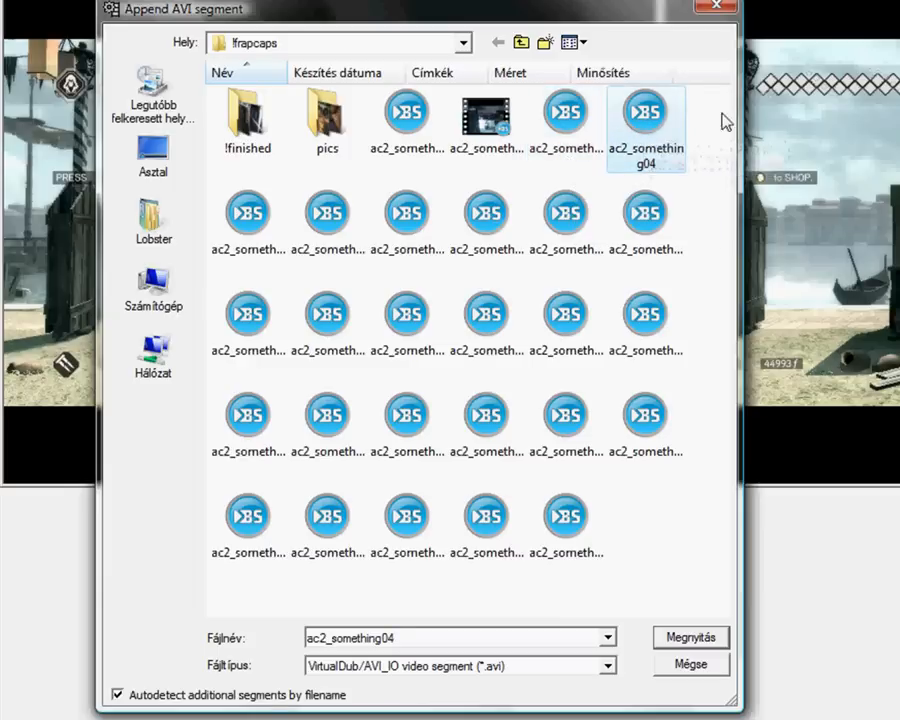
pyautogui.click(578, 528)
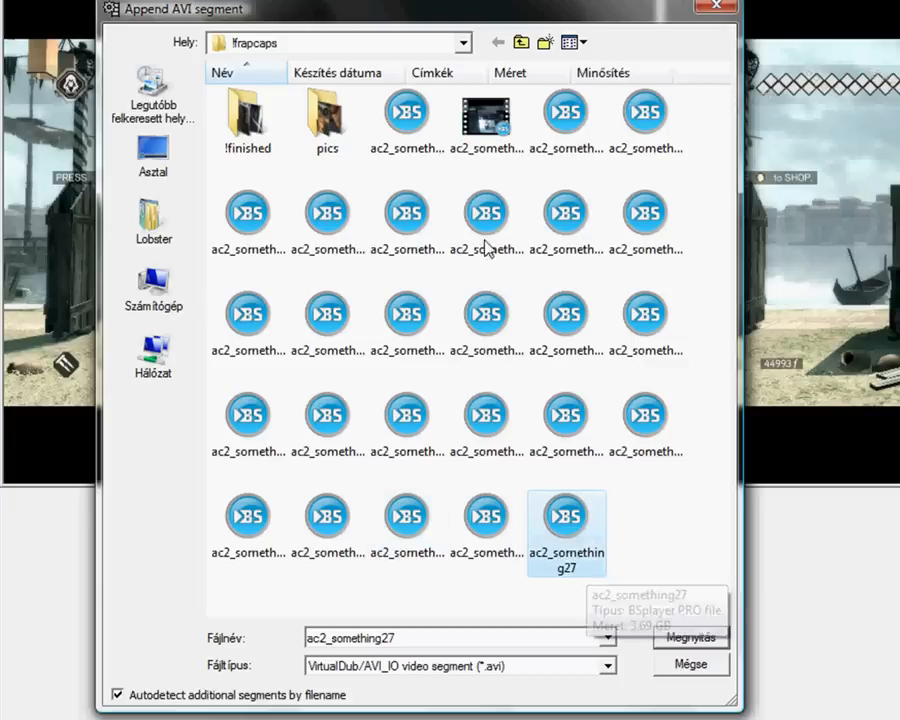
pyautogui.click(503, 138)
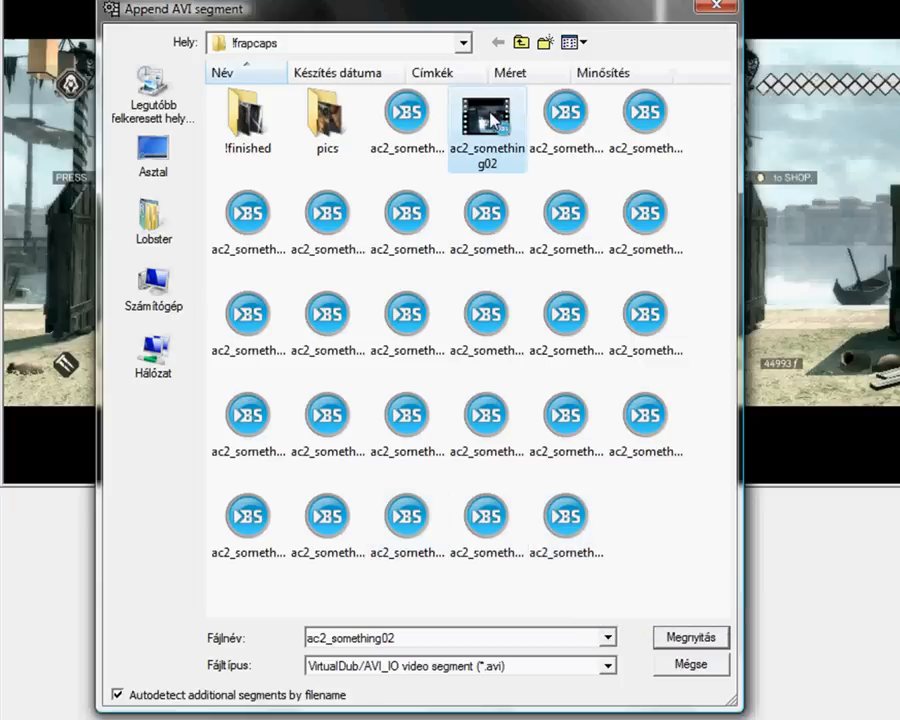
pyautogui.doubleClick(492, 120)
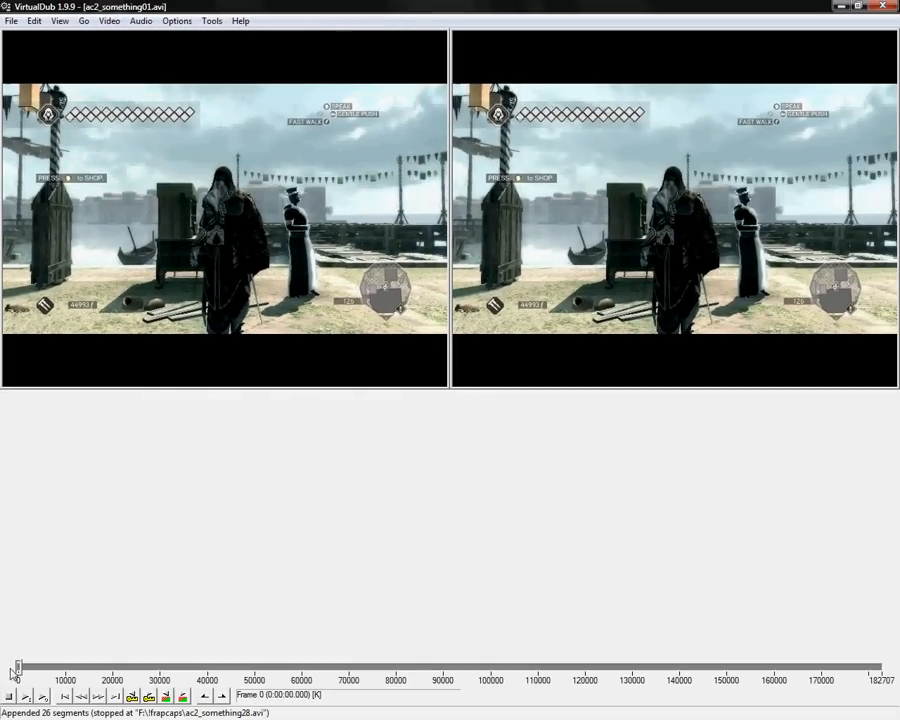
pyautogui.moveTo(14, 672)
pyautogui.mouseDown()
pyautogui.moveTo(880, 670)
pyautogui.moveTo(2, 677)
pyautogui.mouseUp()
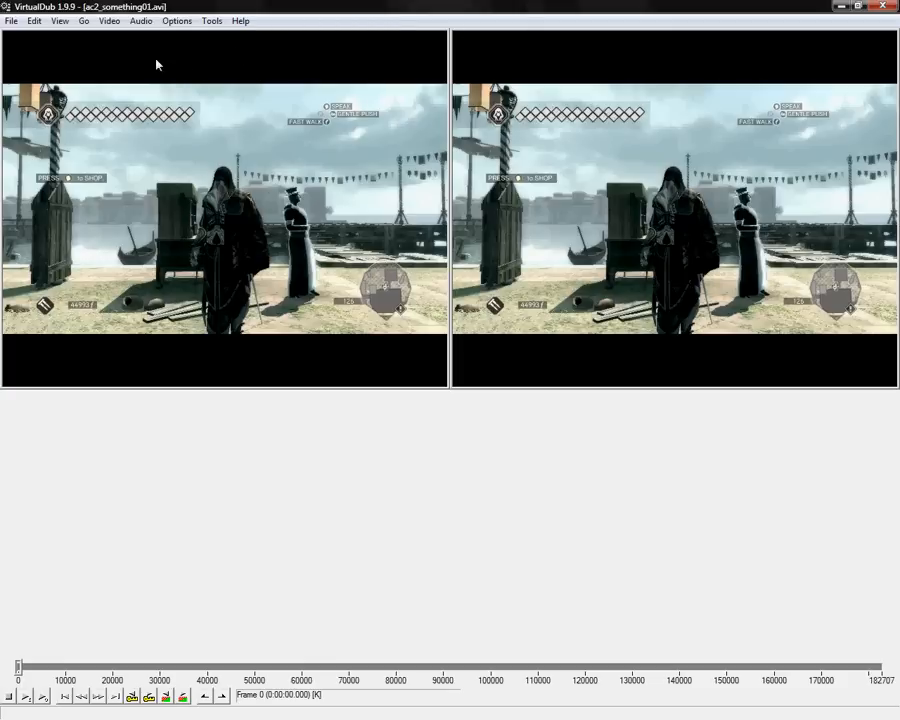
pyautogui.click(109, 21)
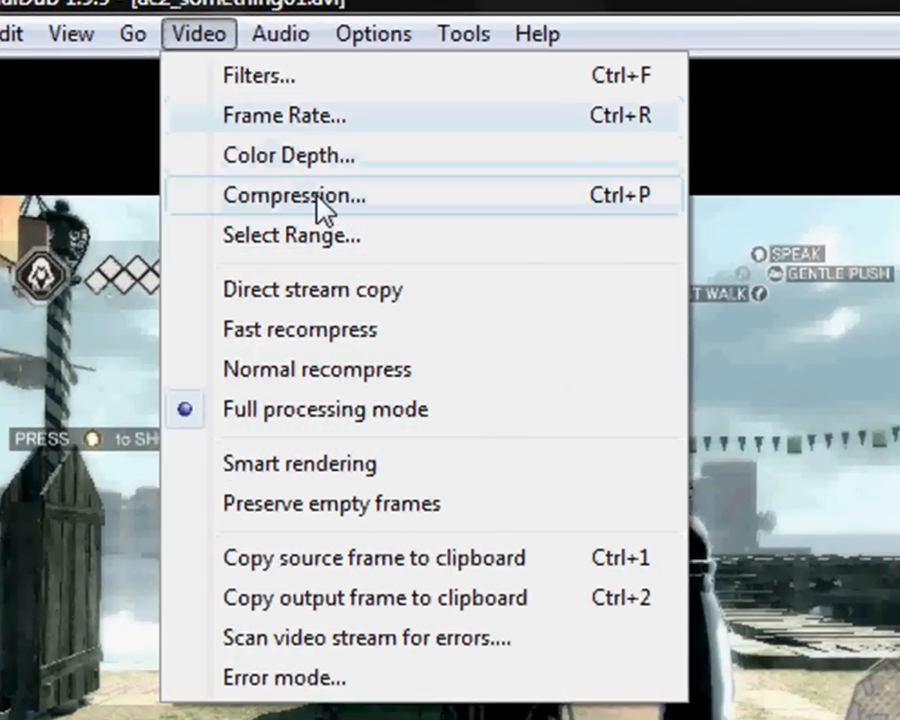
pyautogui.click(317, 195)
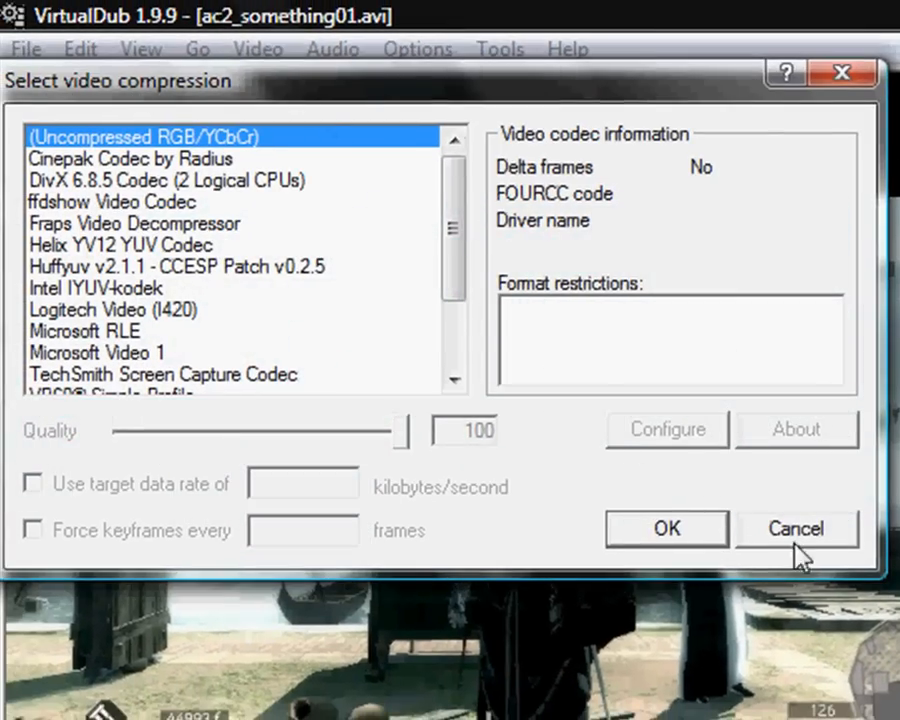
pyautogui.click(795, 540)
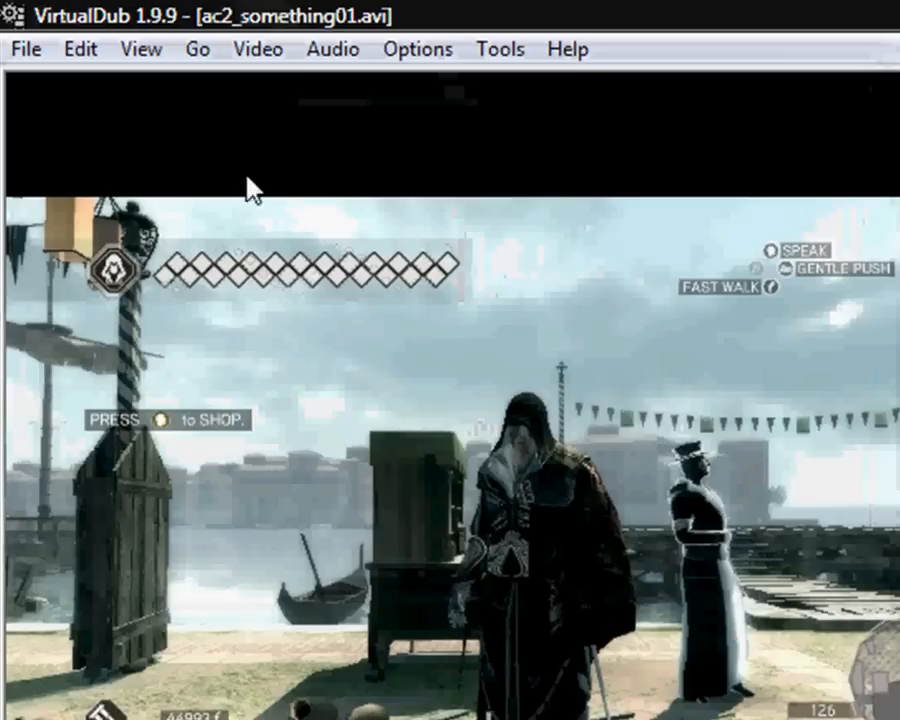
# - Select the DivX 6.8.5 codec as the video compression and open its configuration to the bitrate setting
pyautogui.click(272, 52)
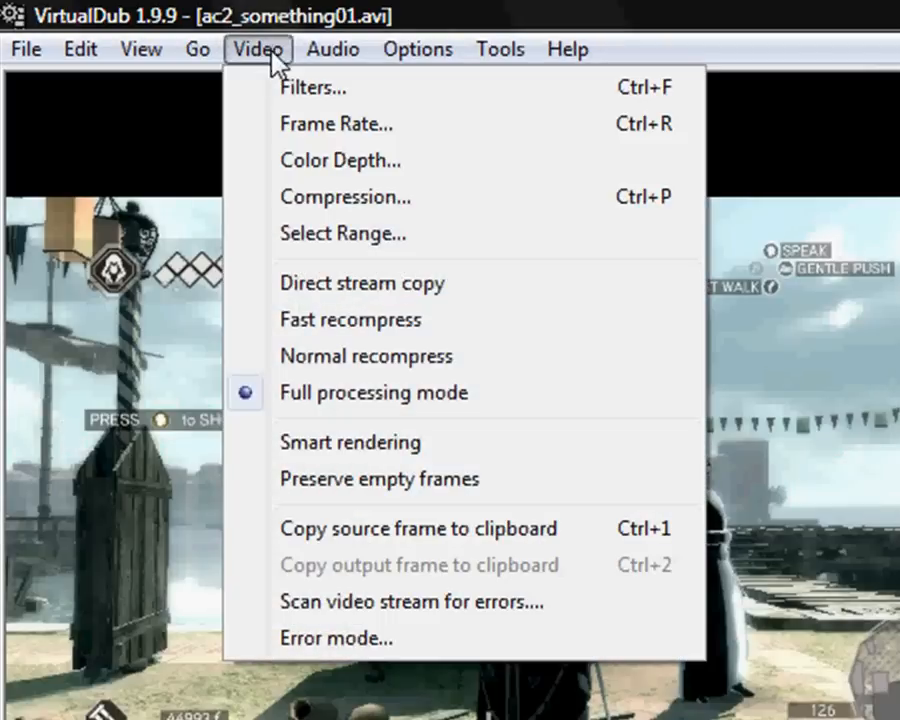
pyautogui.click(399, 208)
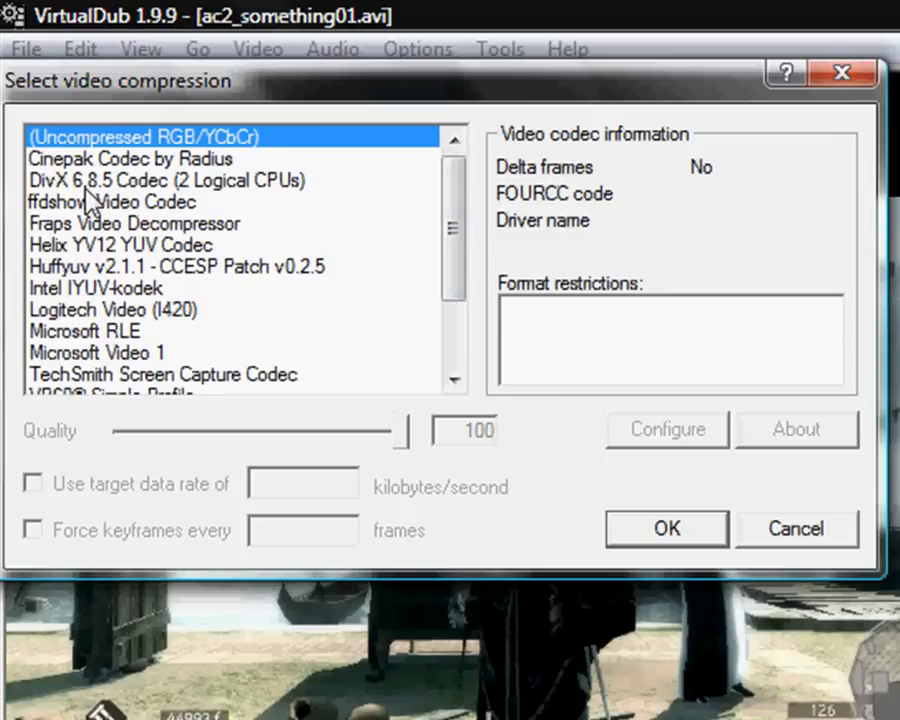
pyautogui.click(265, 186)
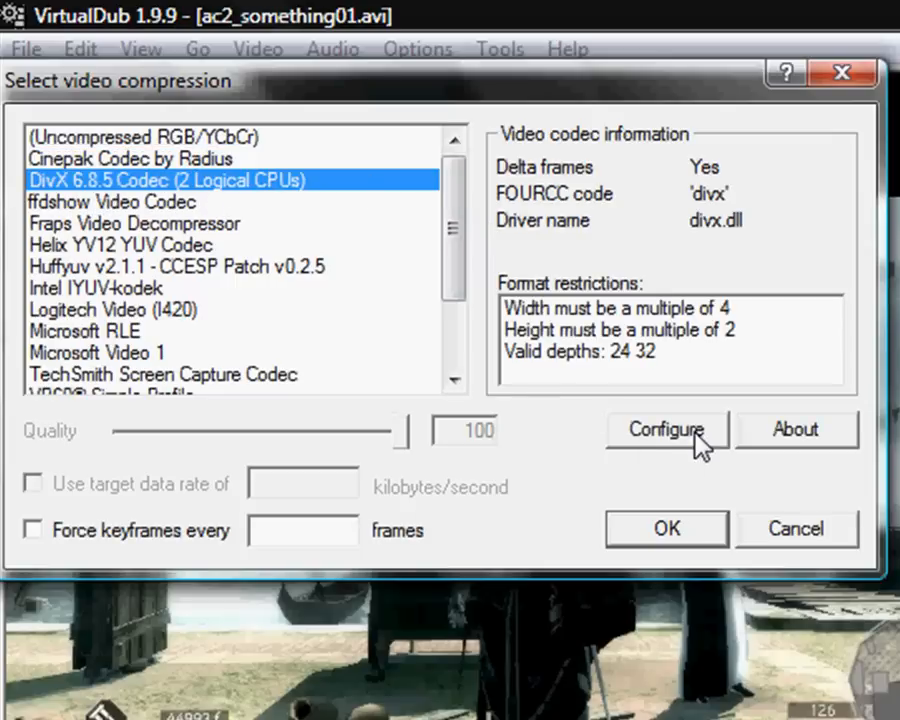
pyautogui.click(666, 430)
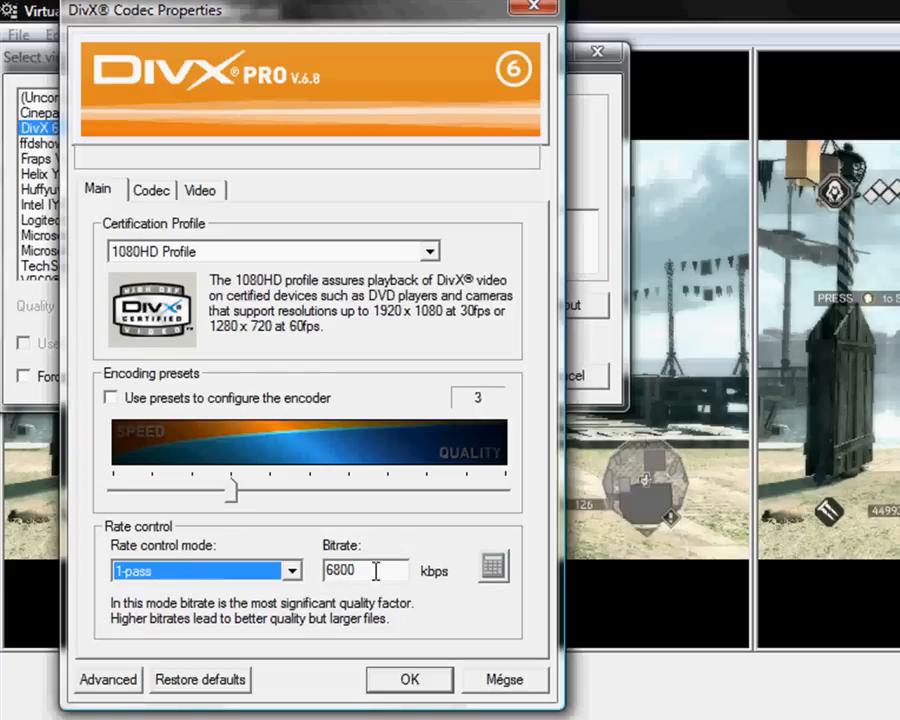
pyautogui.moveTo(402, 570); pyautogui.dragTo(271, 571)
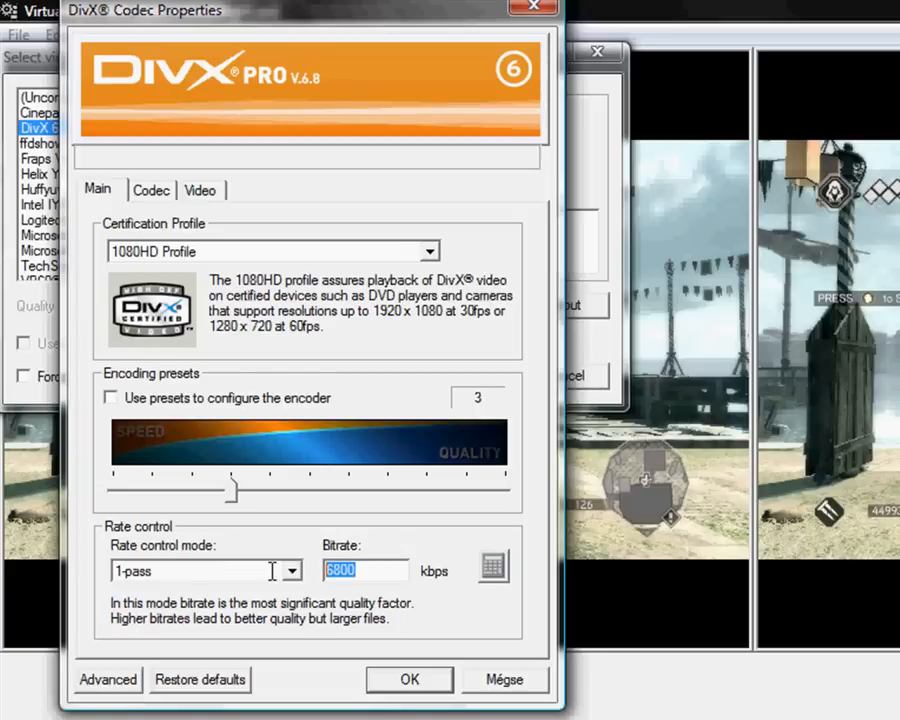
pyautogui.click(388, 572)
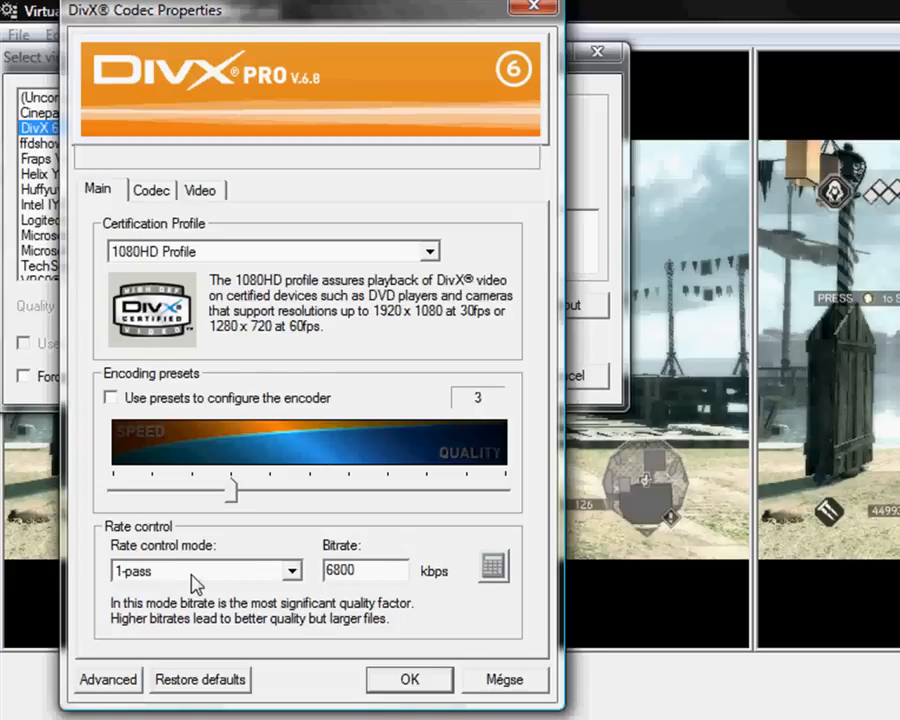
# - Open the DivX bitrate calculator and set the duration to 0 hours and 11 minutes
pyautogui.click(491, 568)
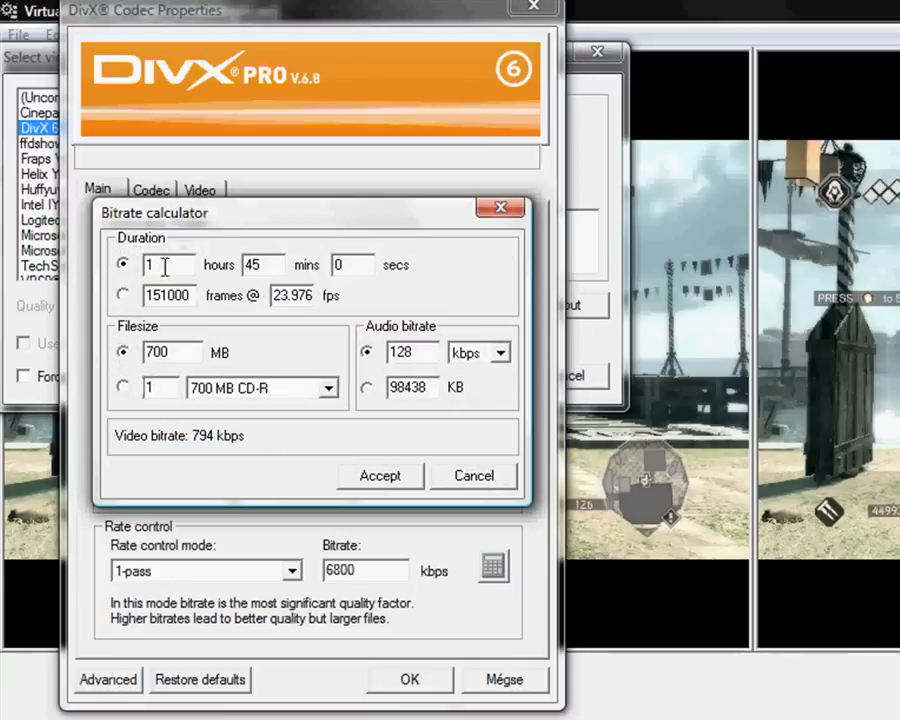
pyautogui.moveTo(190, 210); pyautogui.dragTo(682, 311)
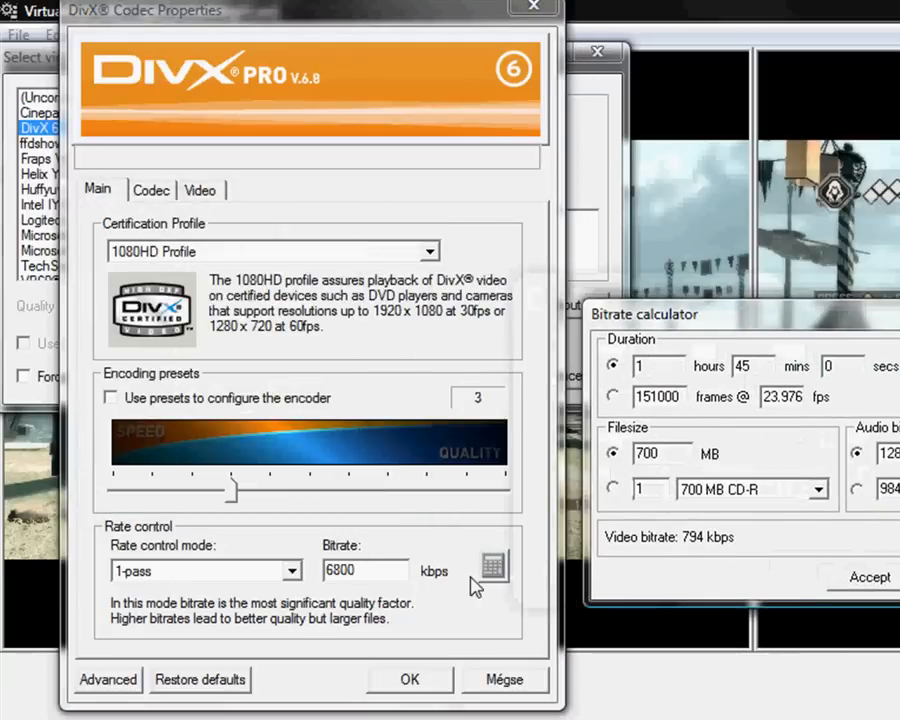
pyautogui.moveTo(765, 316); pyautogui.dragTo(266, 284)
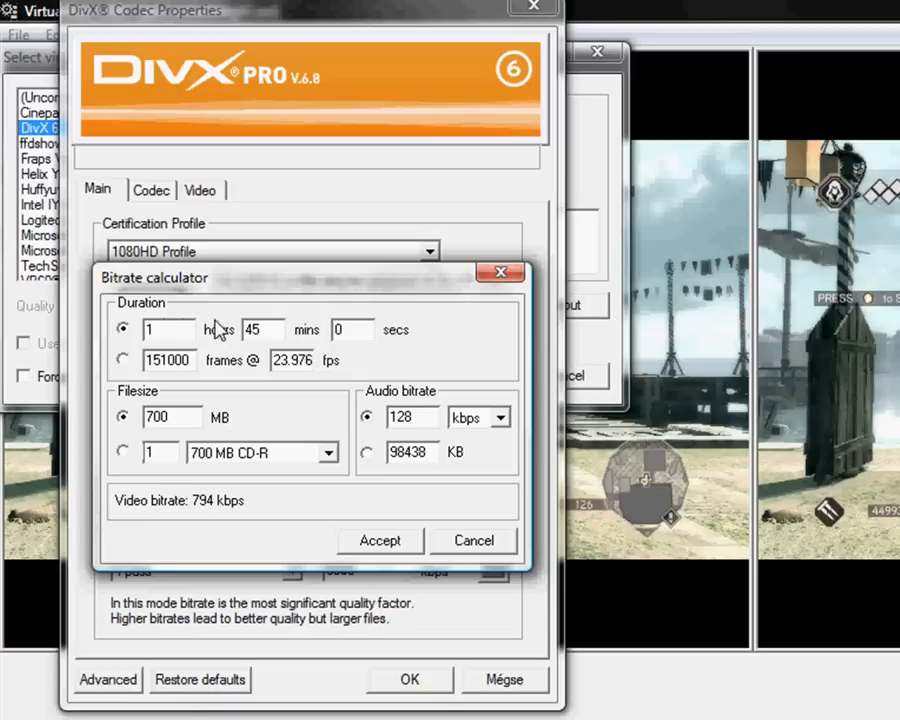
pyautogui.moveTo(190, 329); pyautogui.dragTo(62, 328)
pyautogui.moveTo(272, 323); pyautogui.dragTo(80, 323)
pyautogui.click(803, 702)
pyautogui.write('0')
pyautogui.click(257, 325)
pyautogui.press('BackSpace')
pyautogui.press('BackSpace')
pyautogui.write('11')
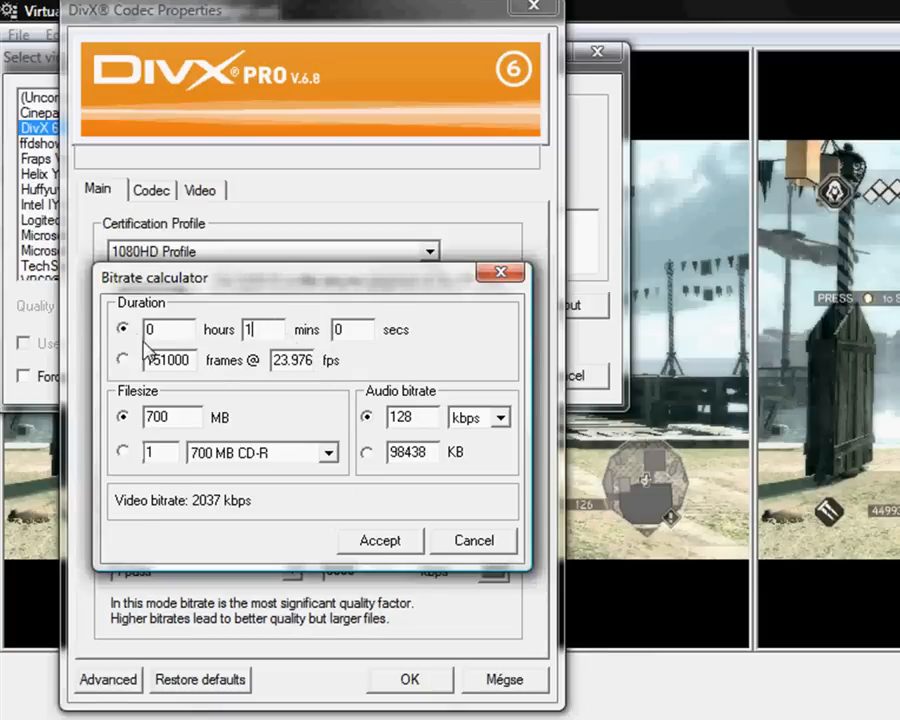
# - Set the calculator's file size to 500 MB and audio bitrate to 192 kbps, and accept the calculated bitrate
pyautogui.doubleClick(142, 417)
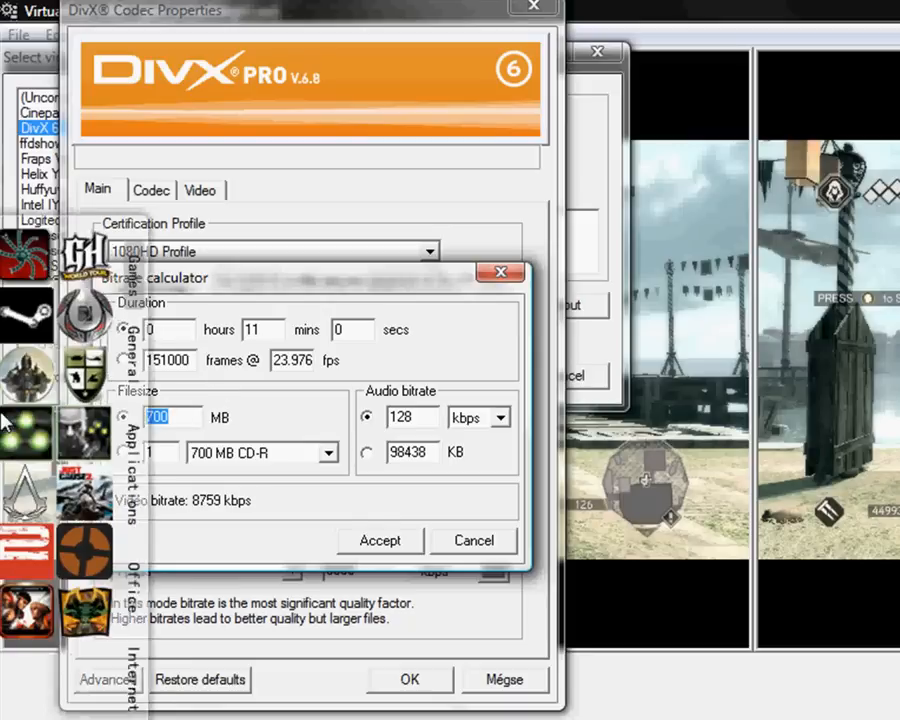
pyautogui.write('500')
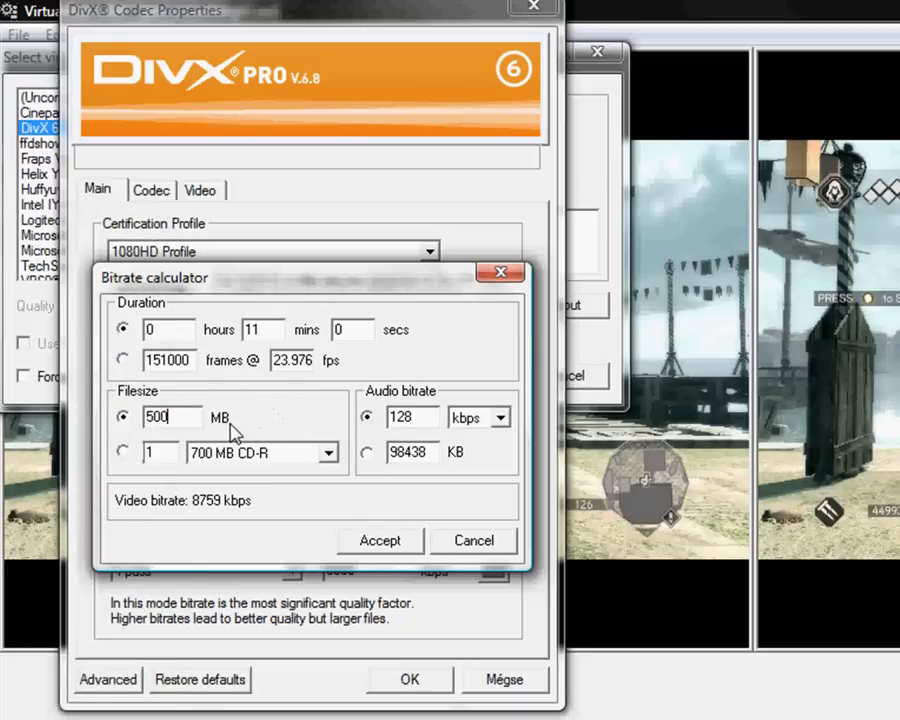
pyautogui.moveTo(434, 418); pyautogui.dragTo(403, 420)
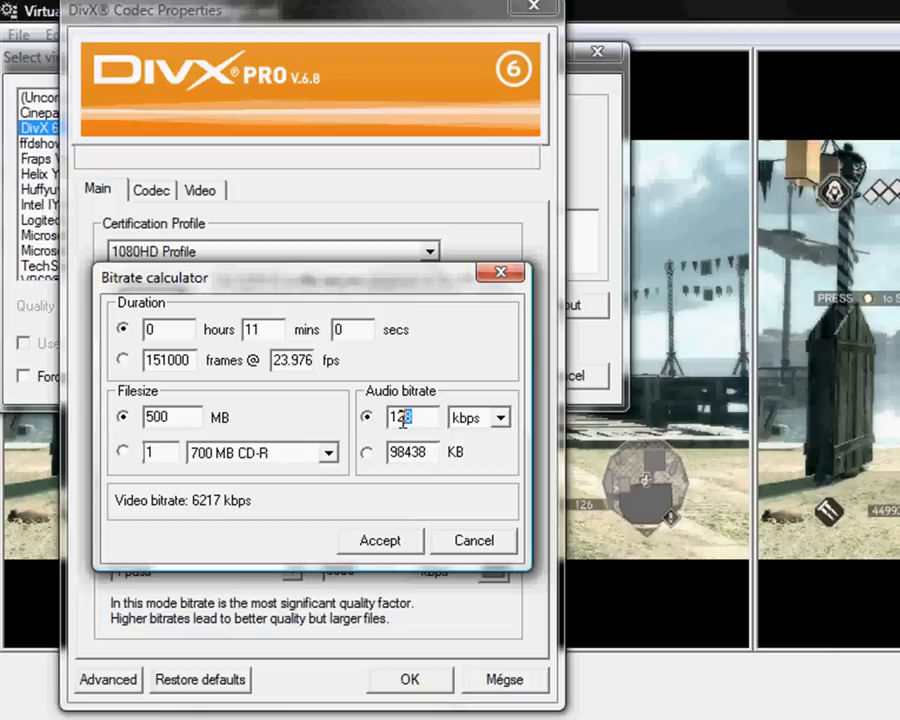
pyautogui.write('92')
pyautogui.click(402, 541)
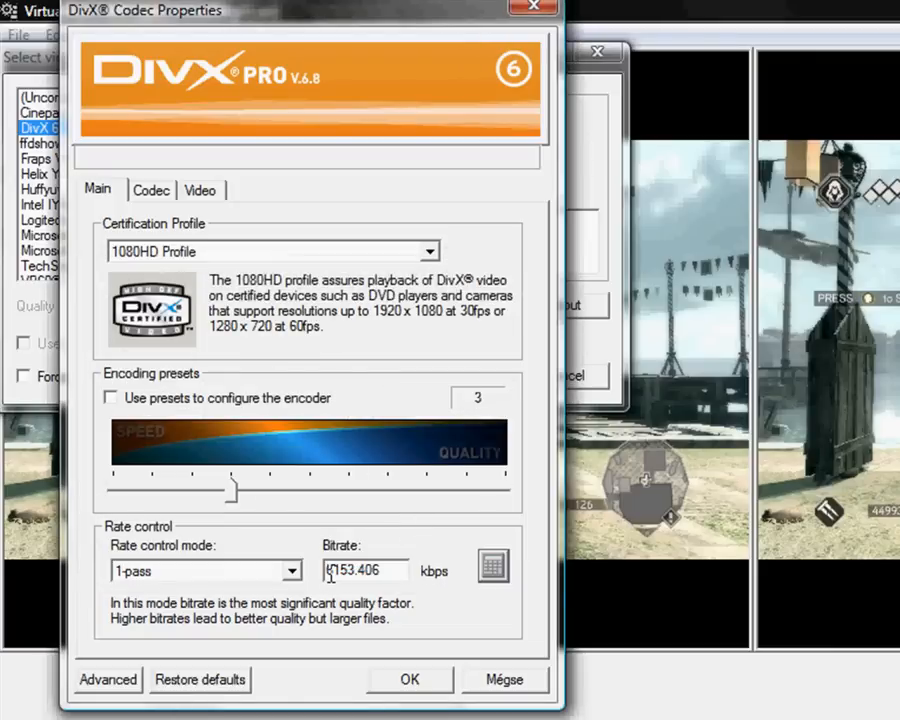
# - Replace the calculated DivX bitrate with a rounded value of 6400 kbps and confirm the codec and compression settings
pyautogui.moveTo(332, 571); pyautogui.dragTo(407, 570)
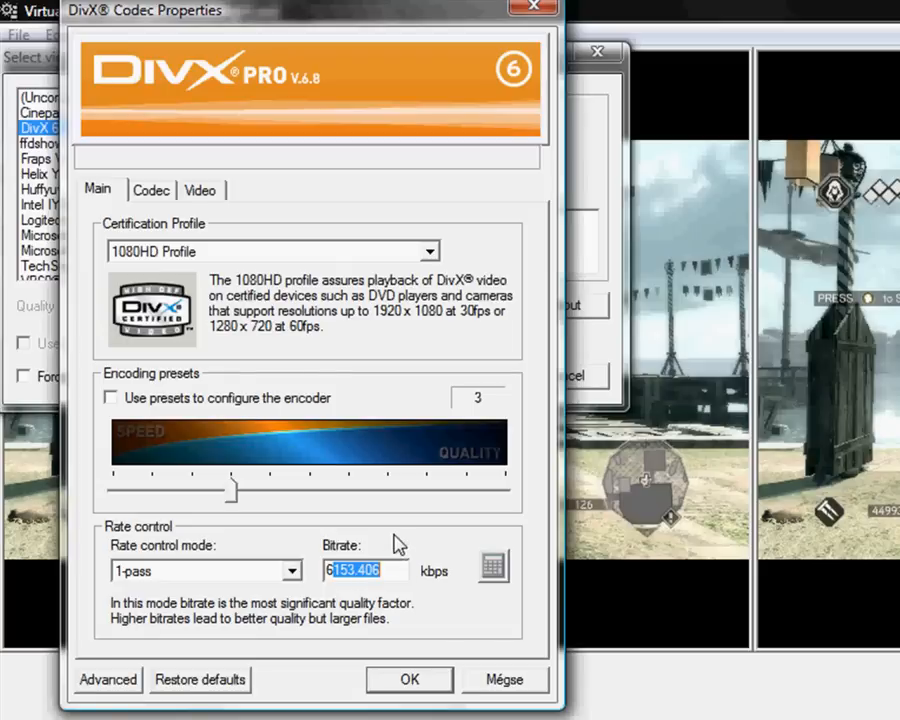
pyautogui.write('200')
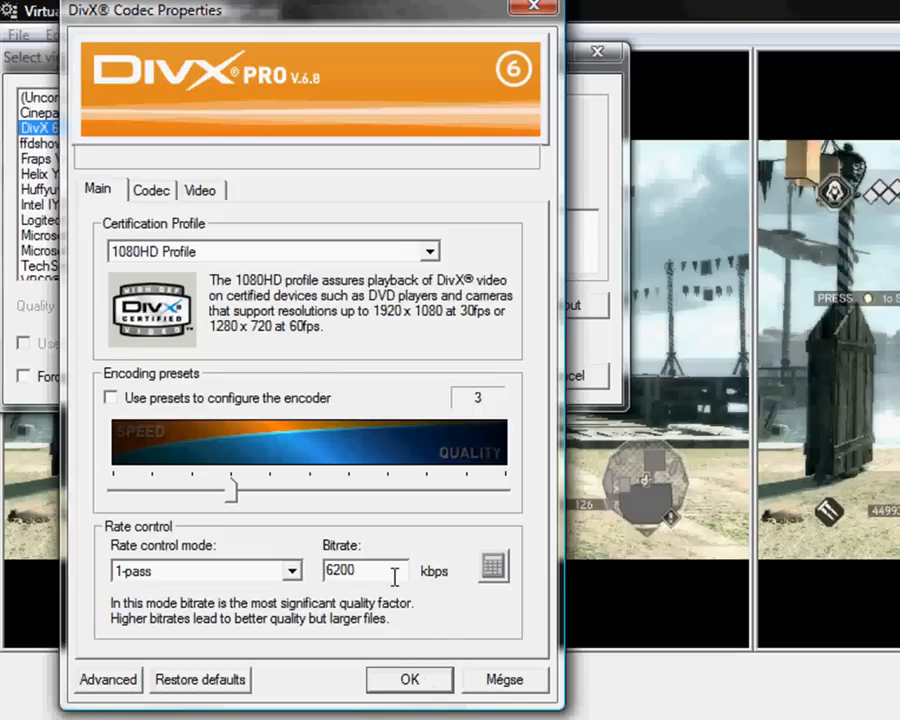
pyautogui.moveTo(396, 575); pyautogui.dragTo(331, 570)
pyautogui.write('4000')
pyautogui.press('BackSpace')
pyautogui.click(426, 684)
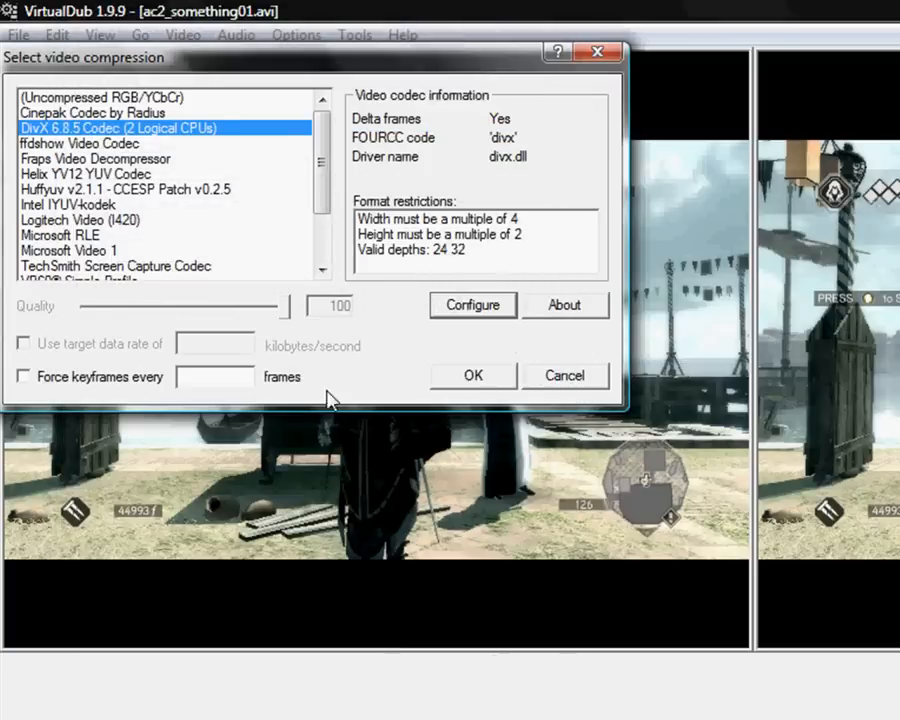
pyautogui.click(474, 386)
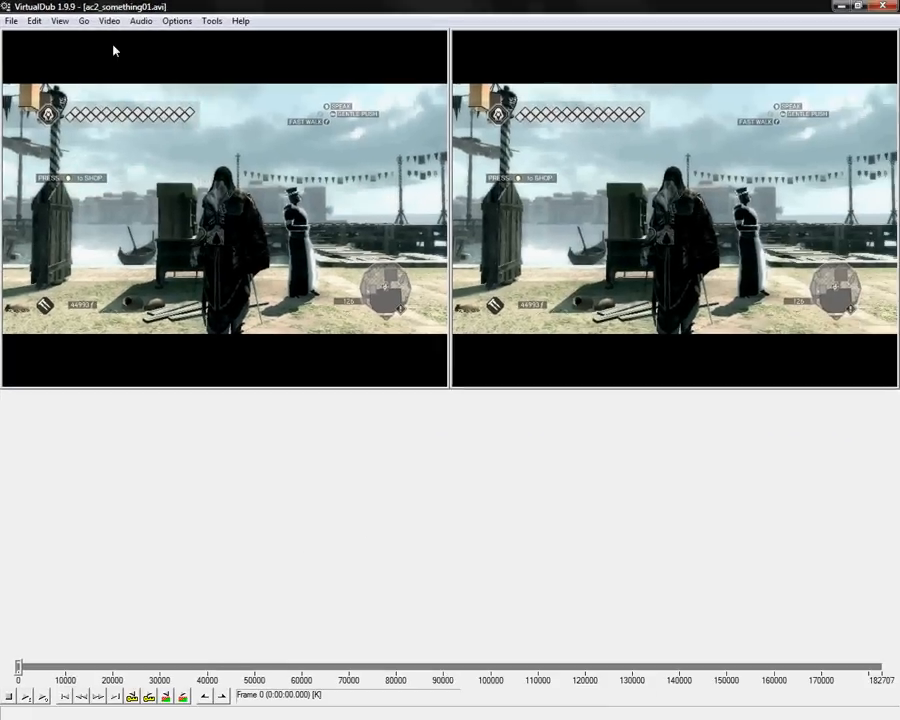
# - Add the resize video filter, keeping its relative size at 100% and the Precise bicubic mode
pyautogui.click(183, 35)
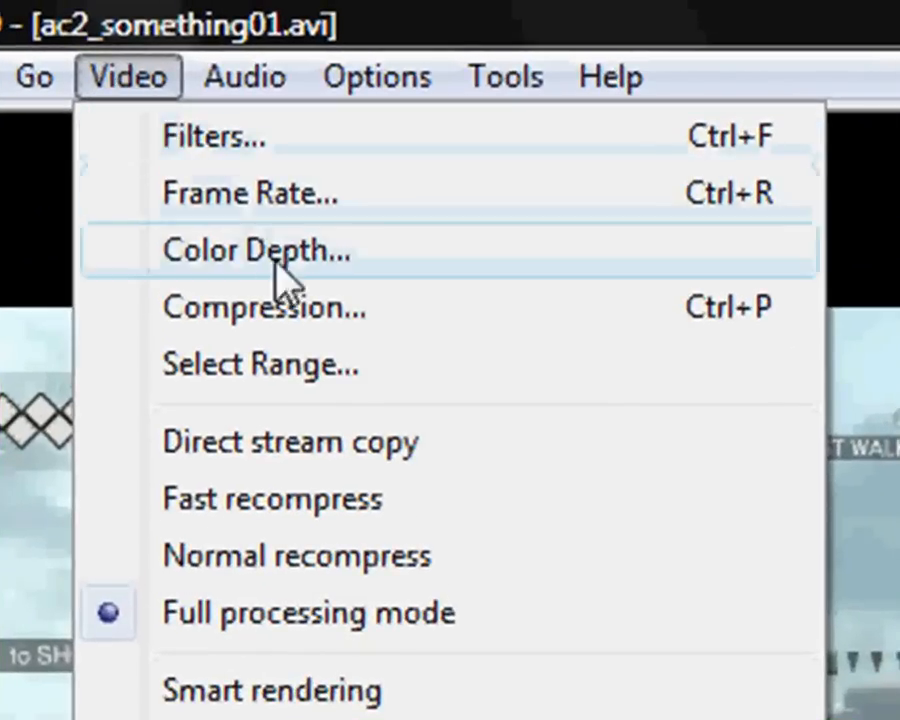
pyautogui.click(330, 137)
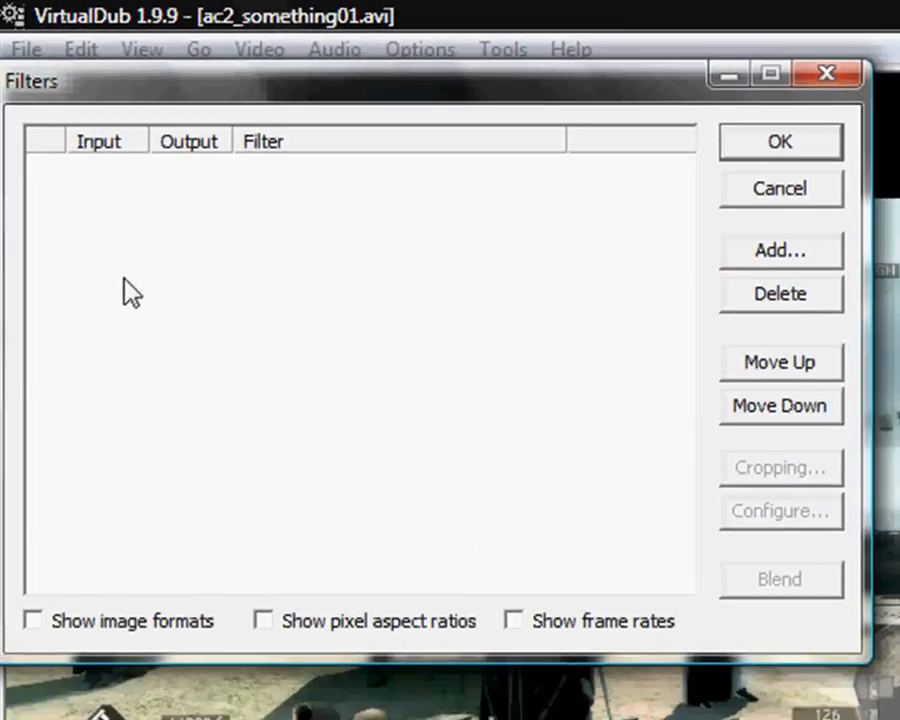
pyautogui.click(798, 255)
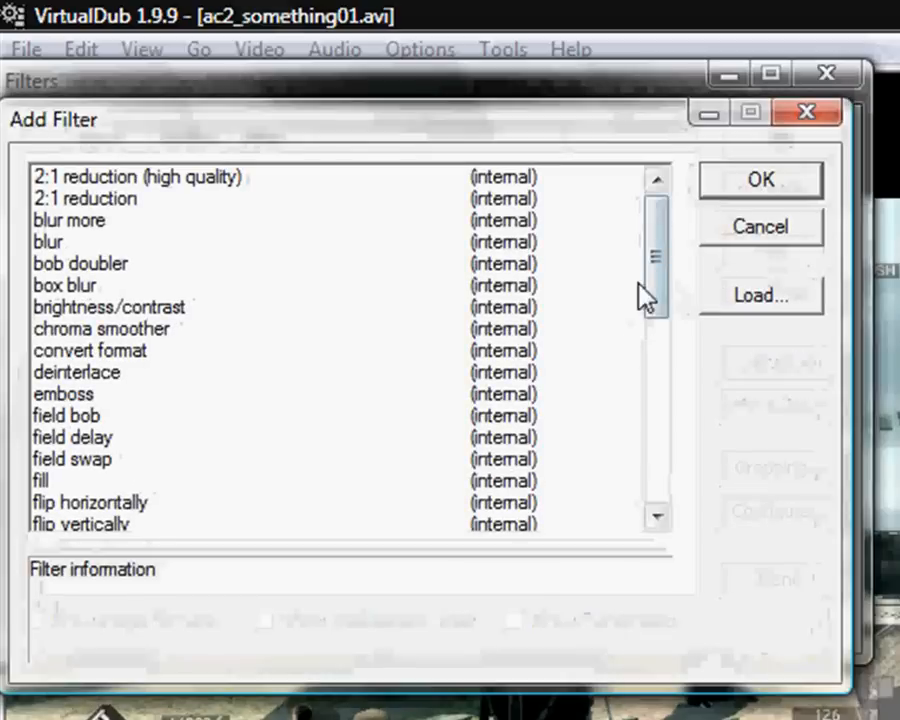
pyautogui.moveTo(639, 285); pyautogui.dragTo(532, 410)
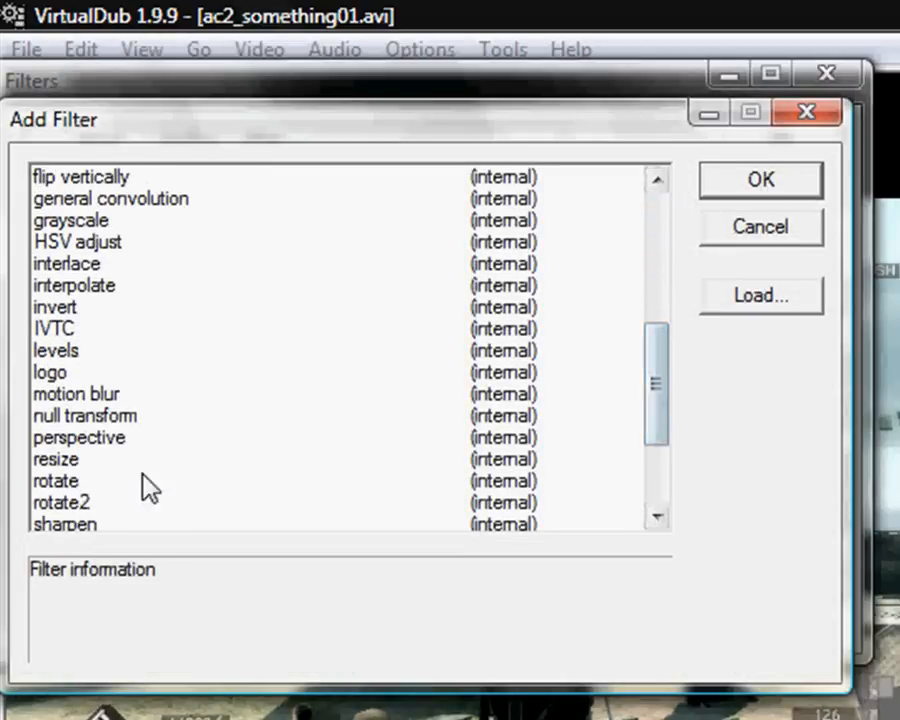
pyautogui.click(70, 459)
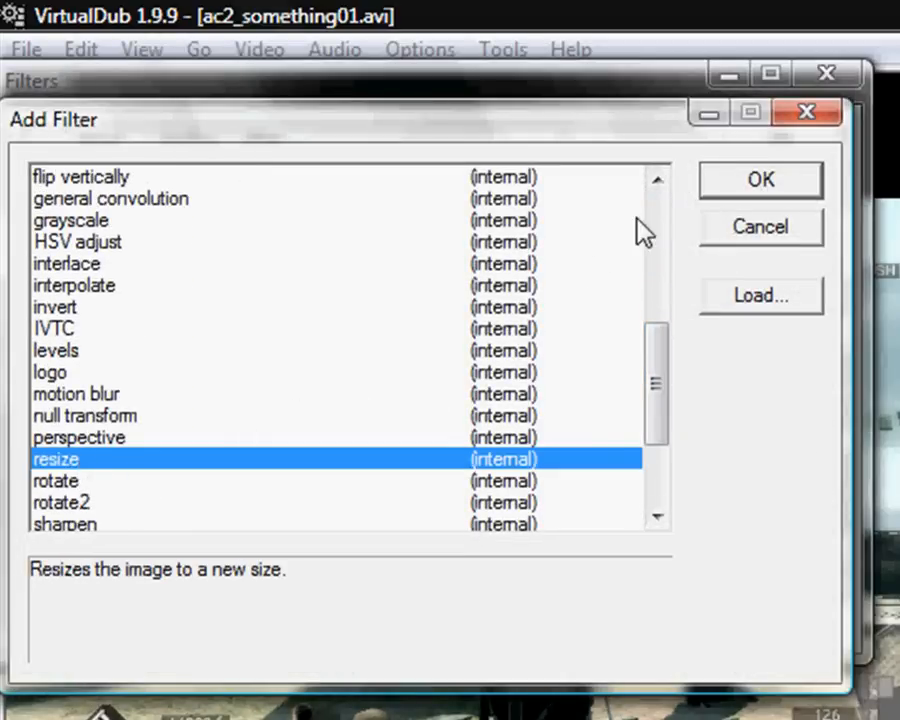
pyautogui.click(767, 186)
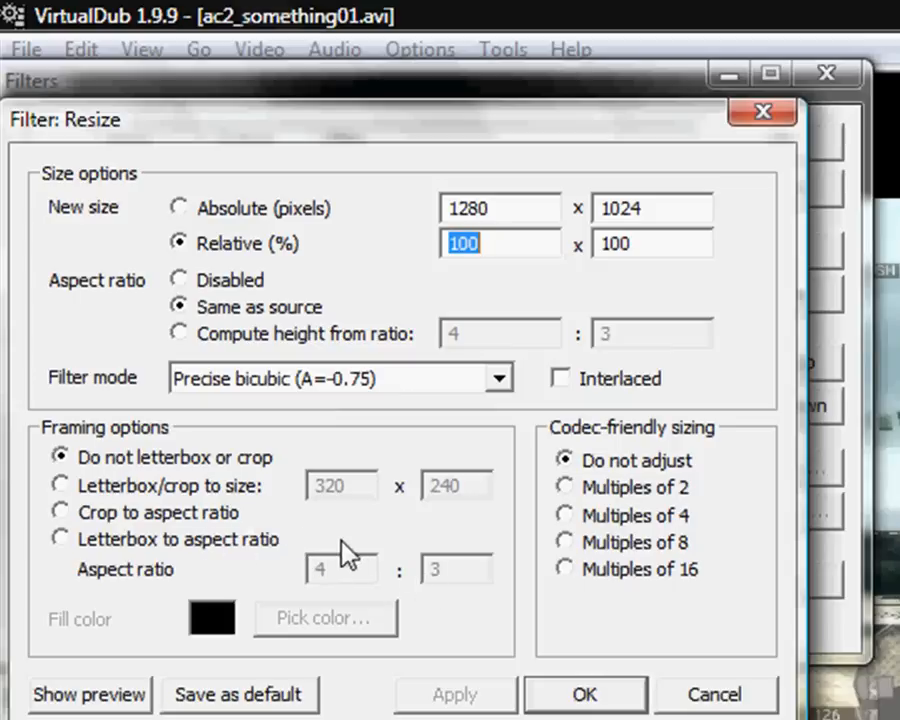
pyautogui.click(612, 705)
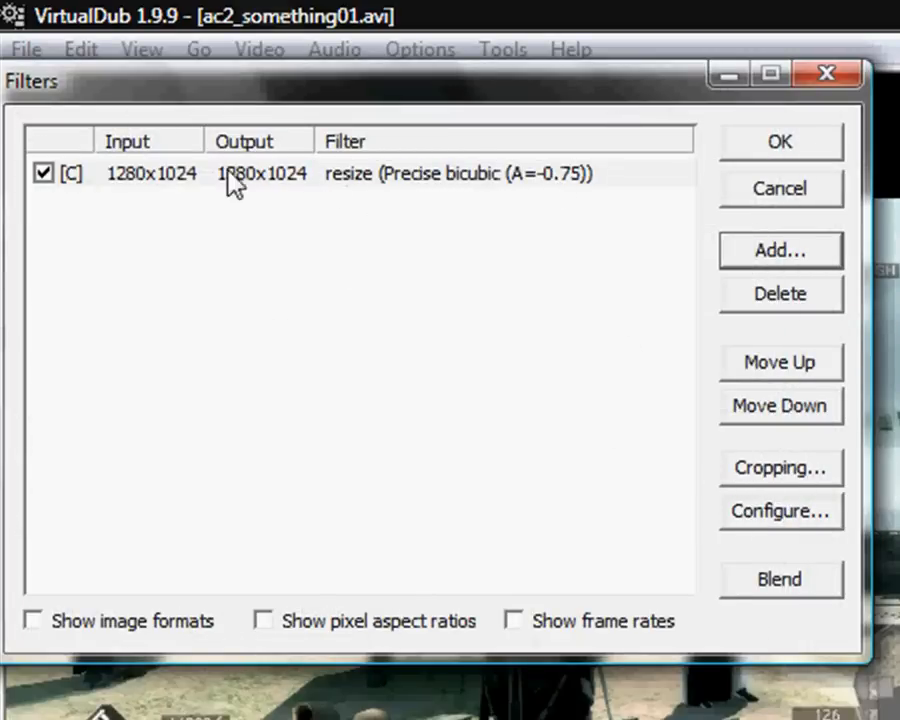
# - Open cropping for the resize filter and set the Y1 offset to 152 to cut off the upper black bar
pyautogui.click(392, 180)
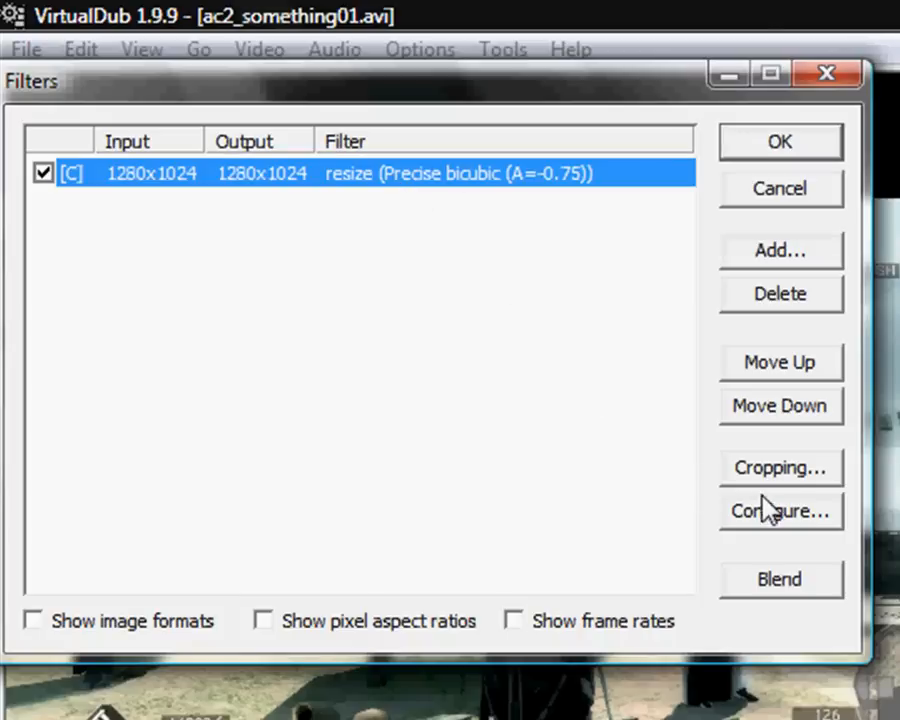
pyautogui.click(804, 474)
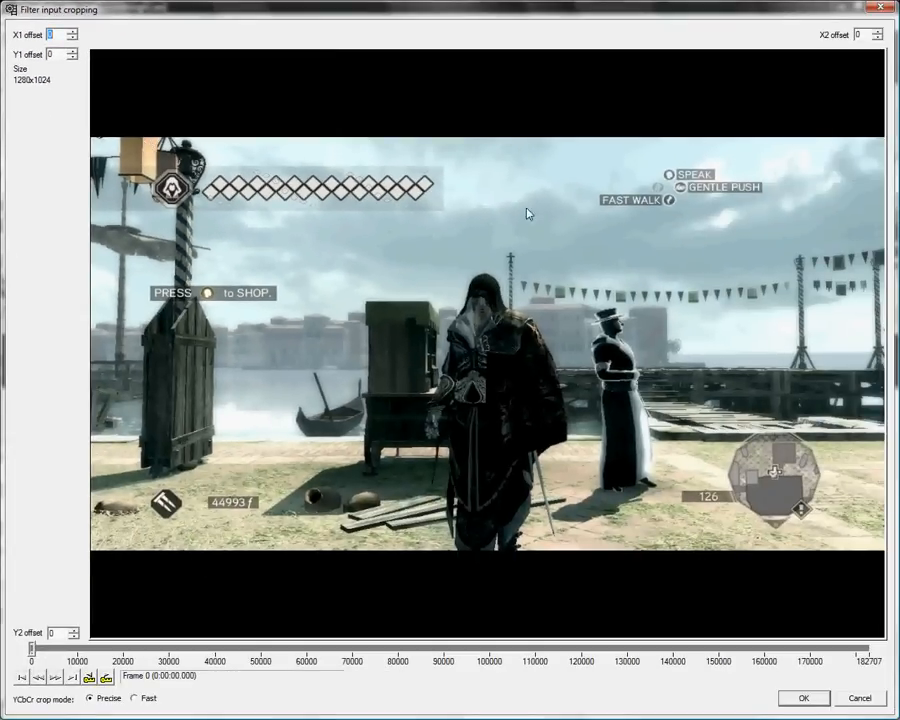
pyautogui.click(46, 56)
pyautogui.moveTo(97, 49); pyautogui.dragTo(110, 57)
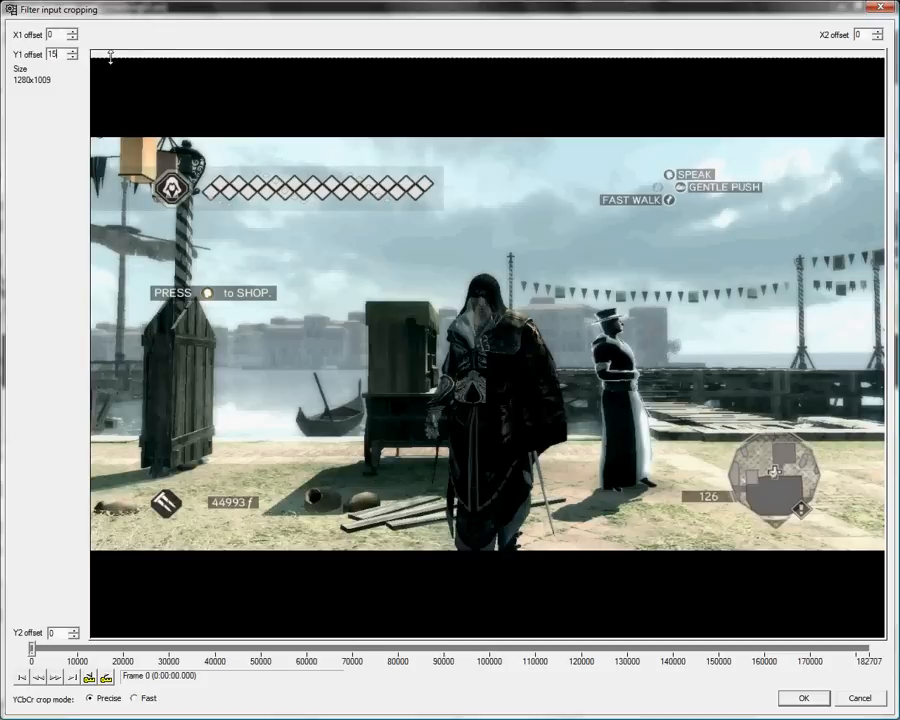
pyautogui.write('2')
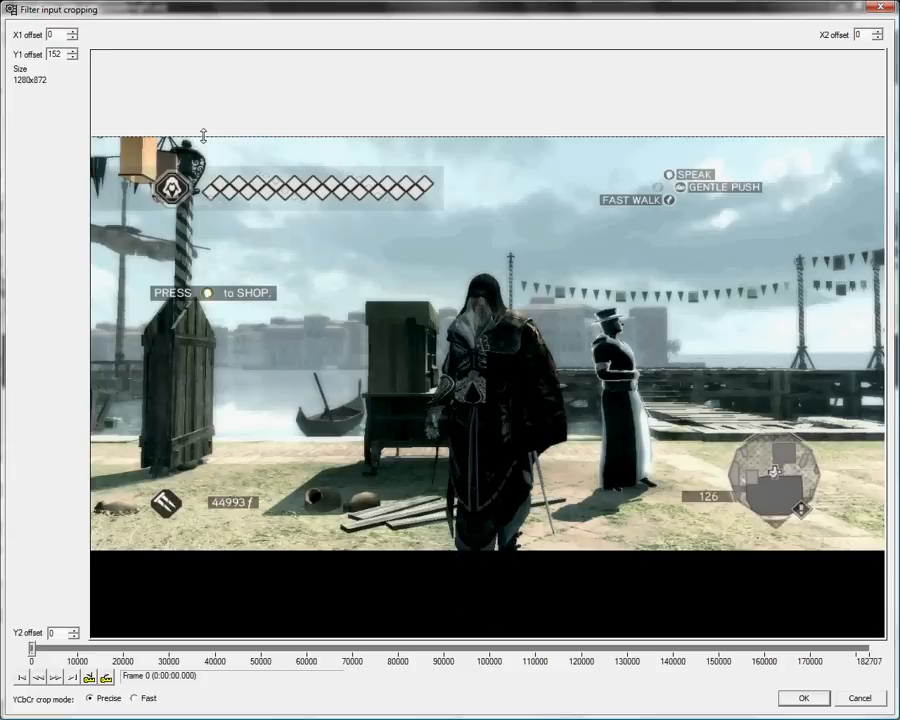
pyautogui.moveTo(201, 137)
pyautogui.mouseDown()
pyautogui.moveTo(201, 102)
pyautogui.moveTo(204, 132)
pyautogui.mouseUp()
# - Set the crop's Y2 offset to 152 to remove the lower black bar, and confirm the cropping and filter list
pyautogui.click(53, 633)
pyautogui.doubleClick(51, 634)
pyautogui.write('152')
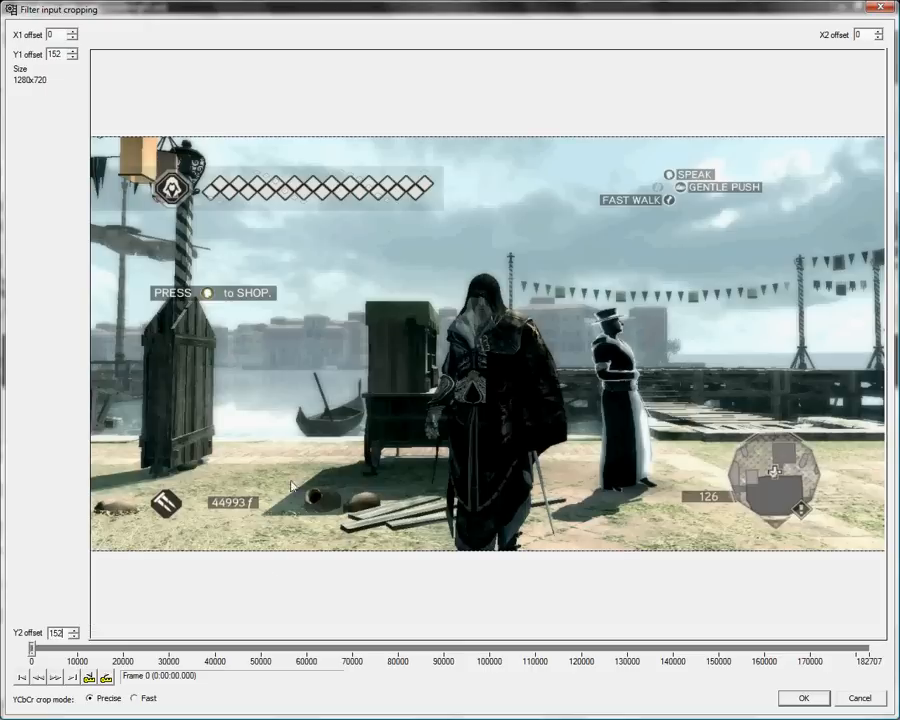
pyautogui.click(805, 700)
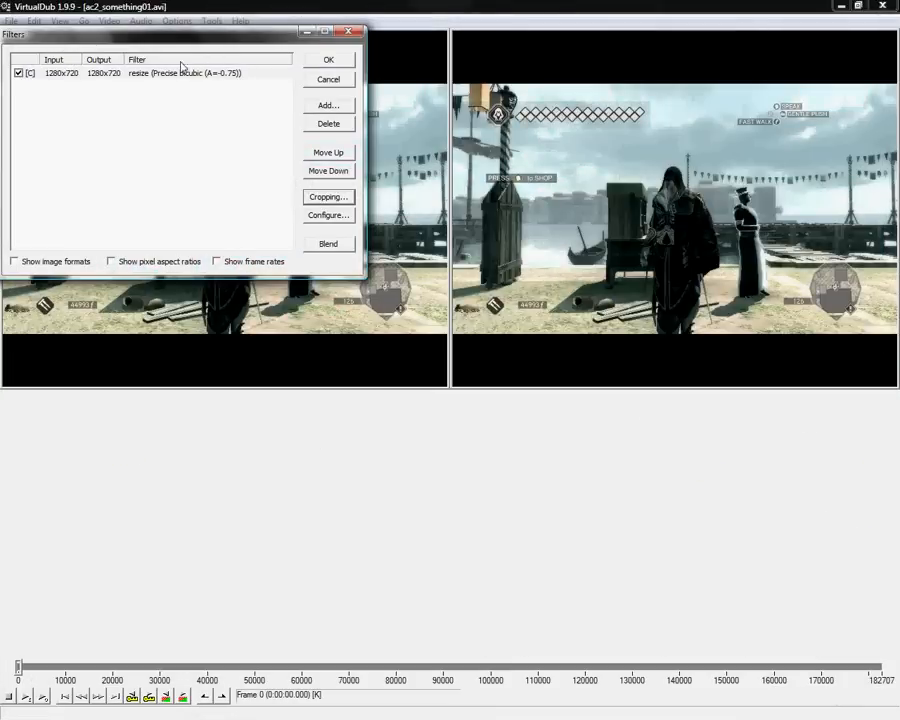
pyautogui.click(330, 60)
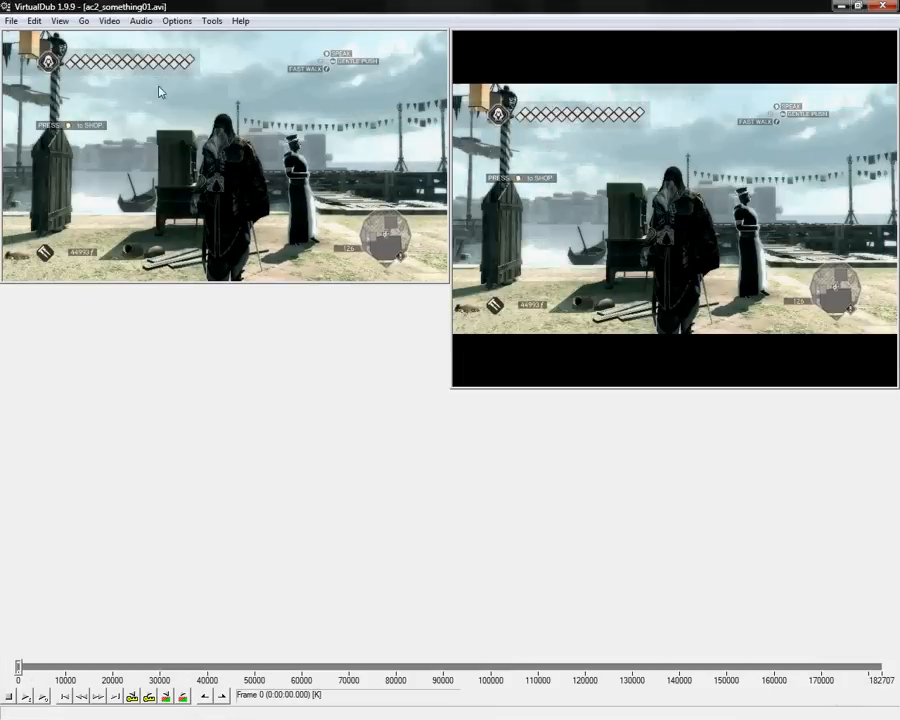